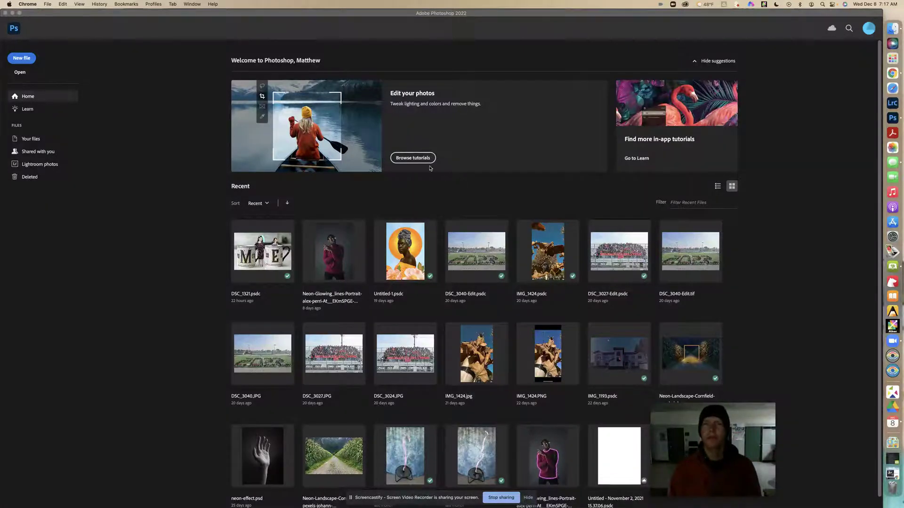
Step: Open the hands-on tutorials browser and show tutorials from all categories
click(425, 159)
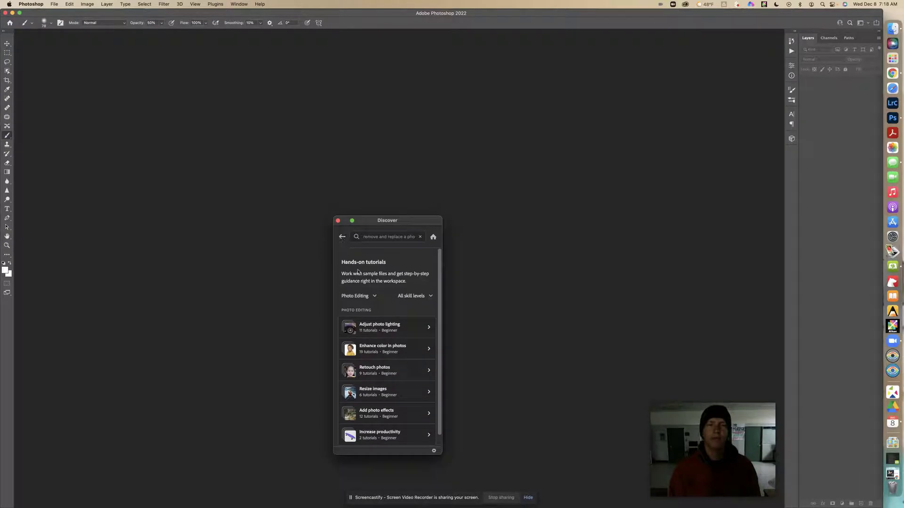
click(361, 296)
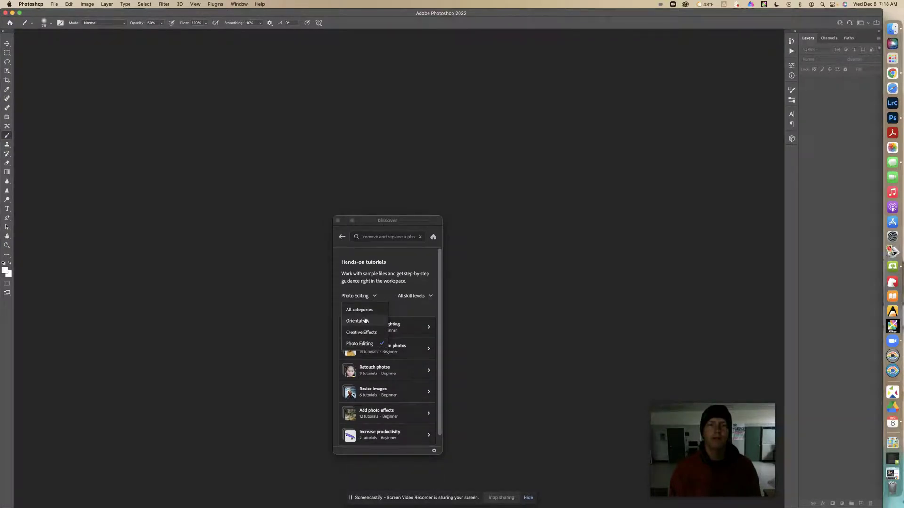
click(367, 310)
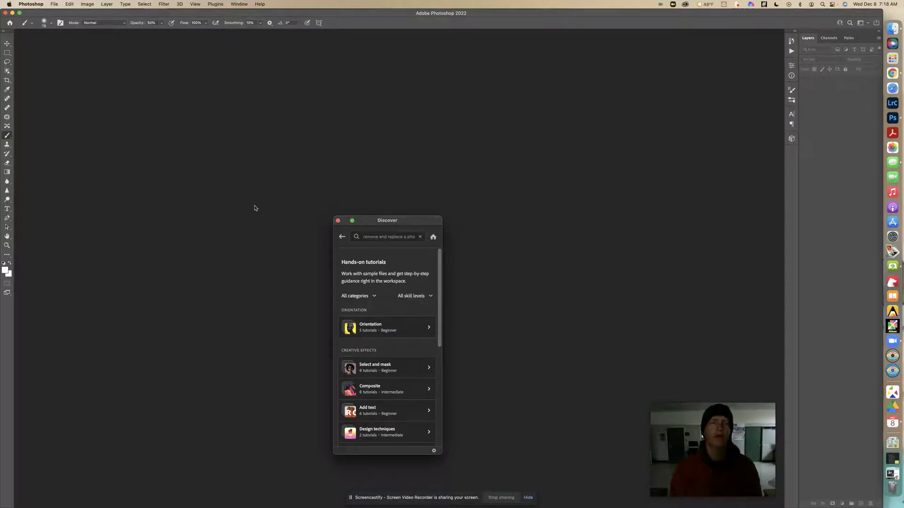
Step: Go back to the Home screen, dismiss the quit options, and reopen the tutorials browser
click(10, 23)
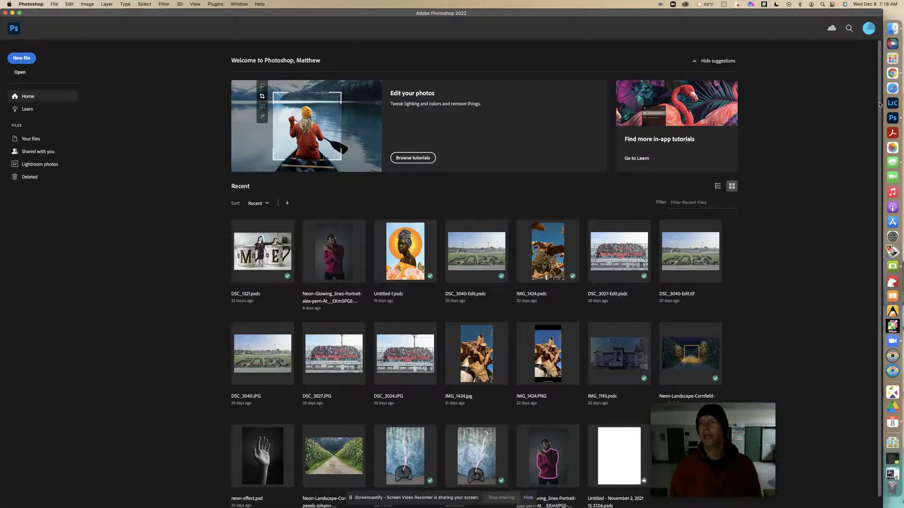
right_click(895, 120)
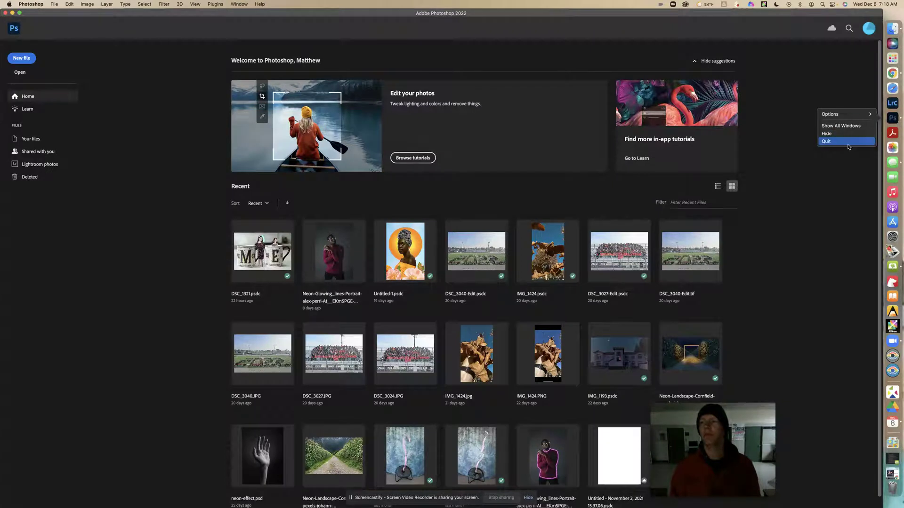
click(791, 164)
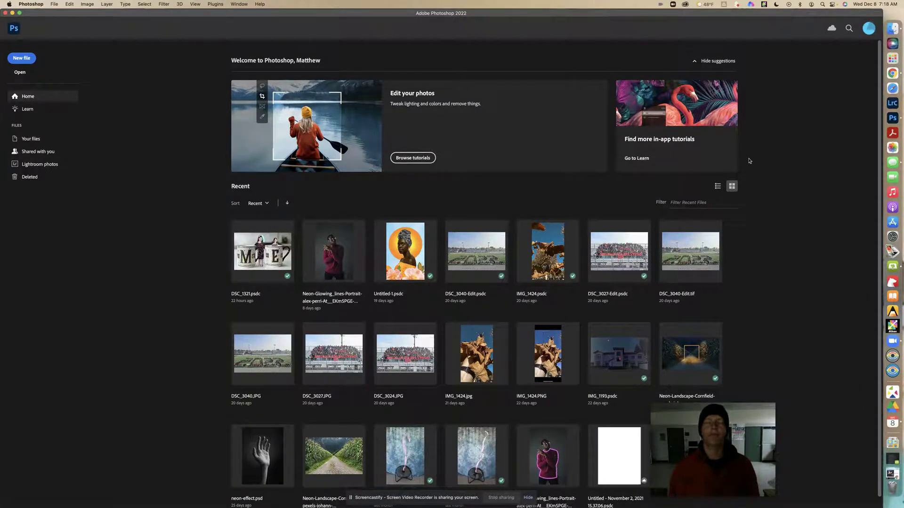
click(413, 158)
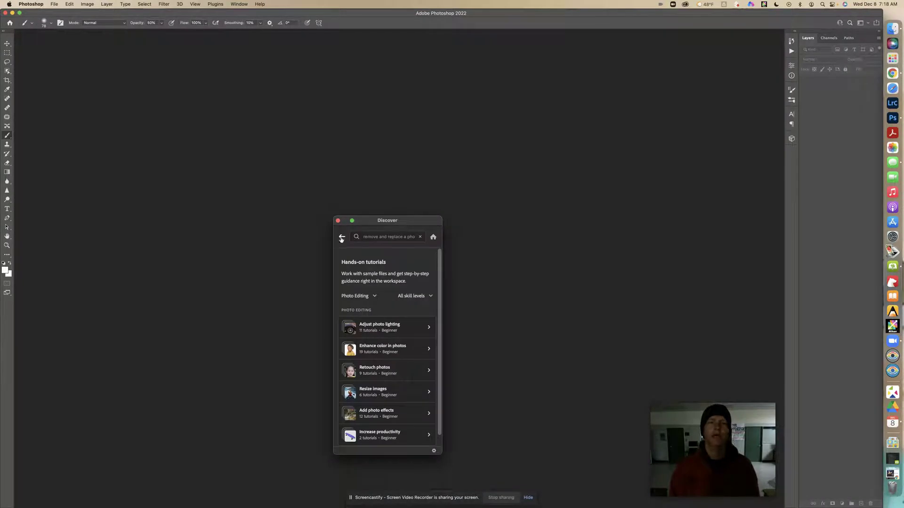
Step: With All categories shown, open 'Remove and replace a photo background' from the Select and mask set
click(372, 298)
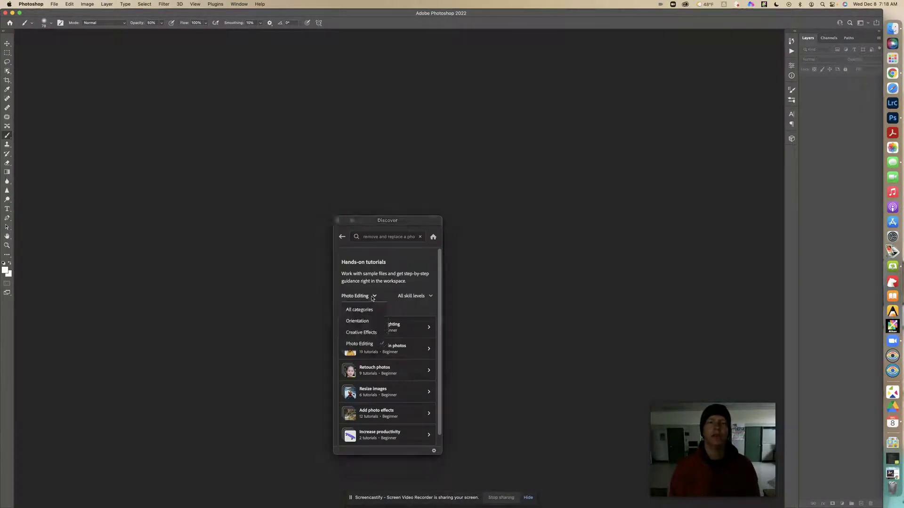
click(369, 309)
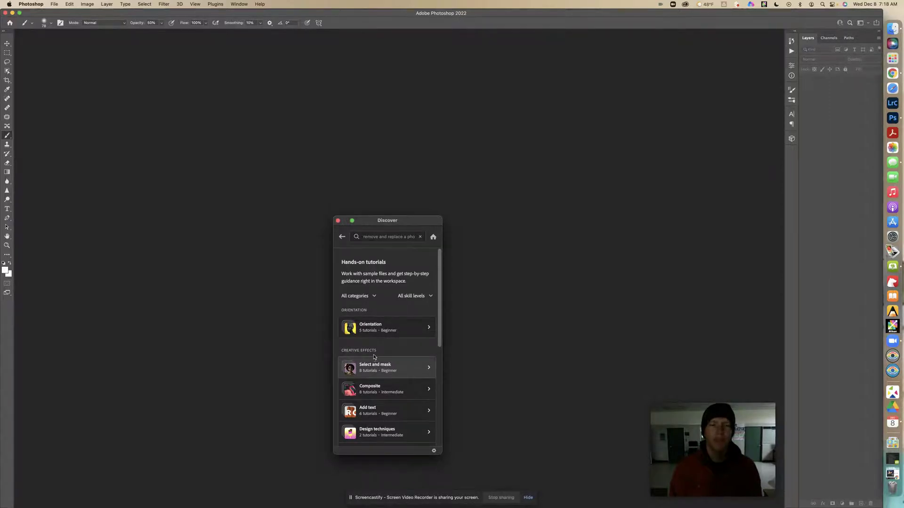
click(404, 369)
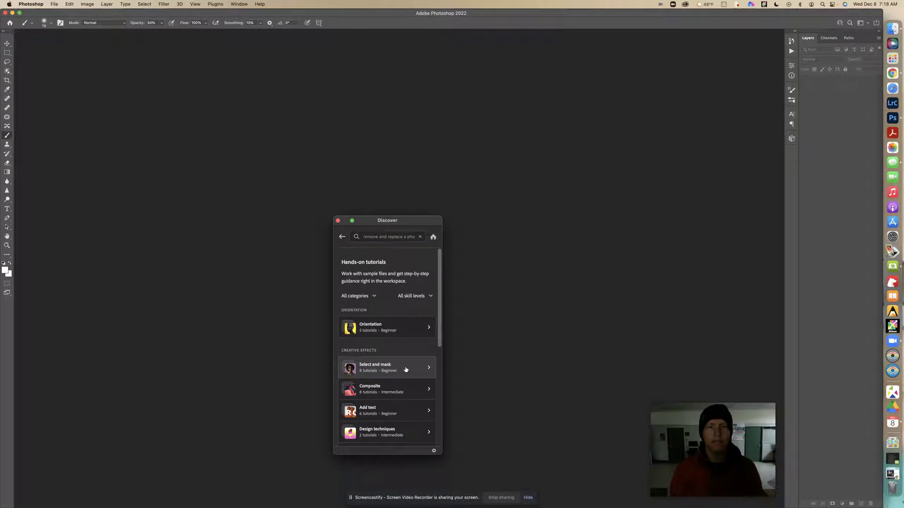
click(405, 370)
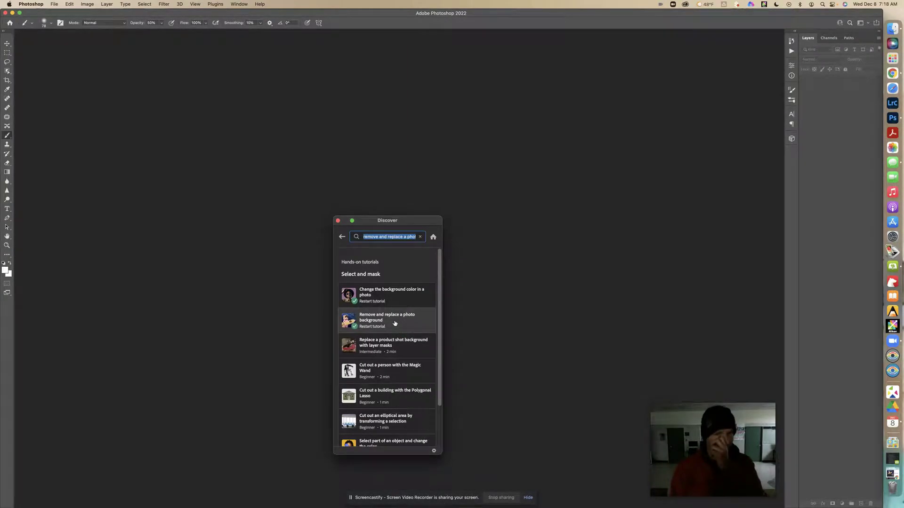
click(394, 323)
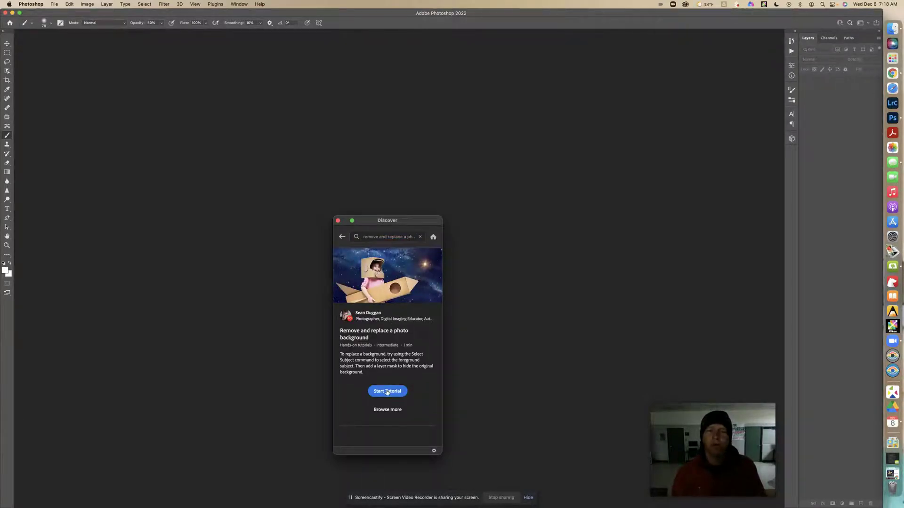
Step: Start the background-replacement tutorial and begin adjusting the practice image's zoom level
click(387, 392)
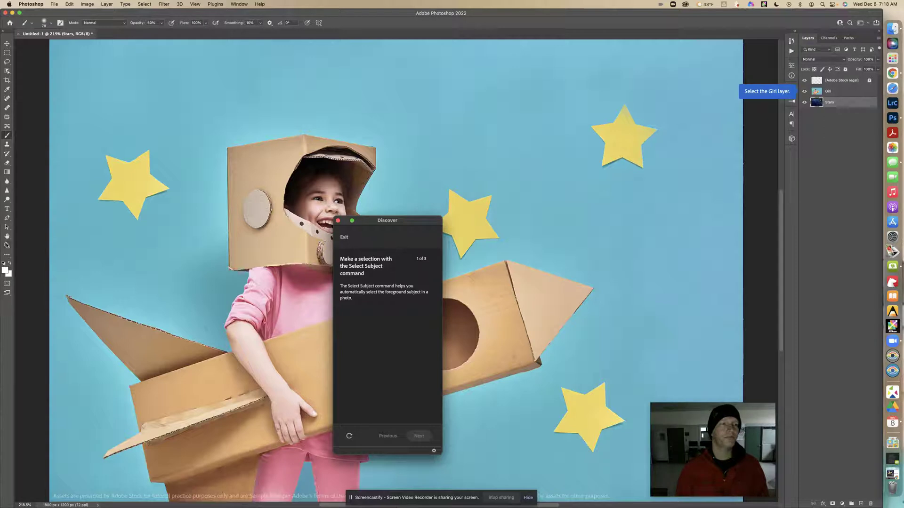
click(7, 246)
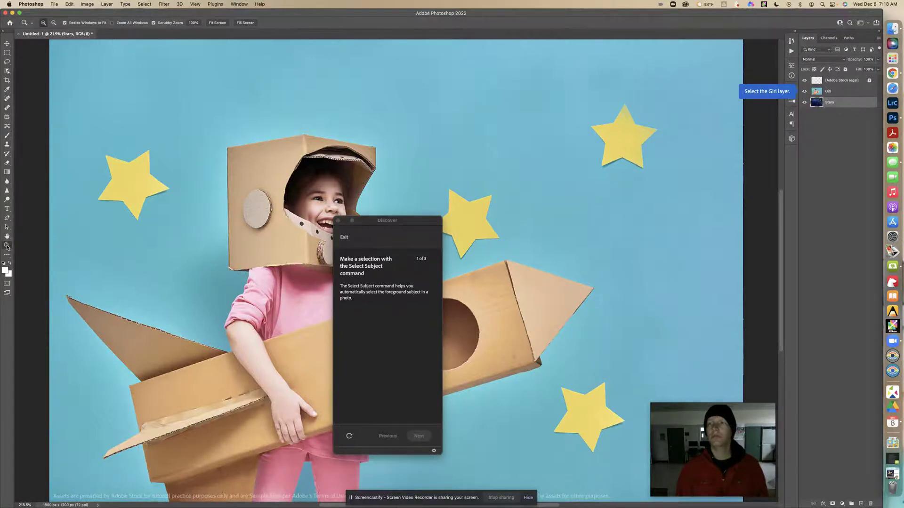
click(26, 505)
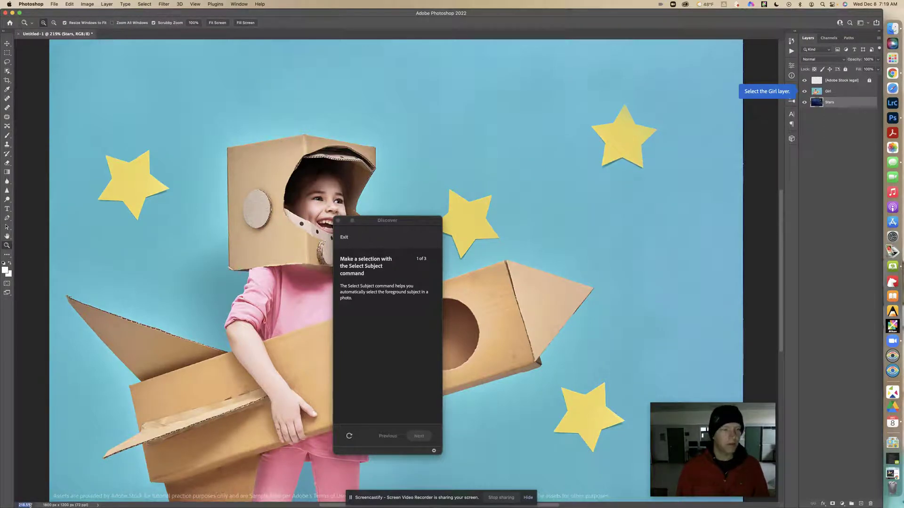
text(100)
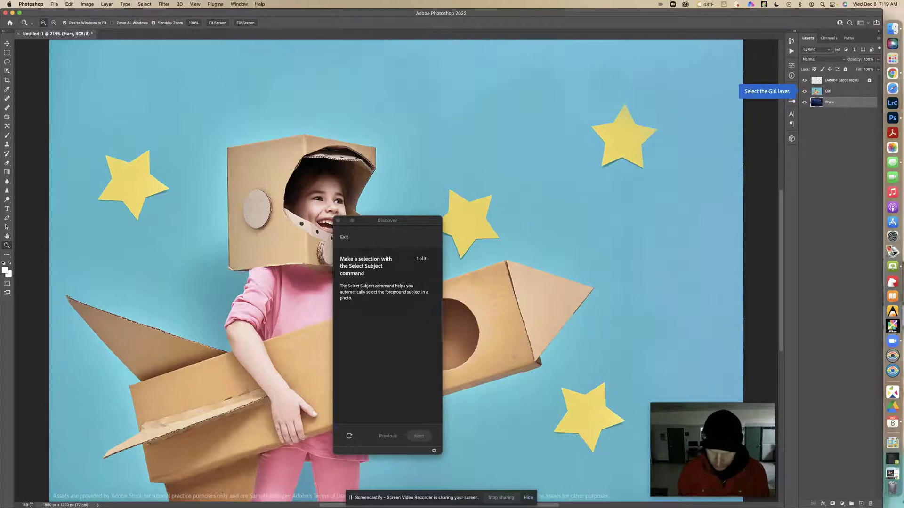
key(Return)
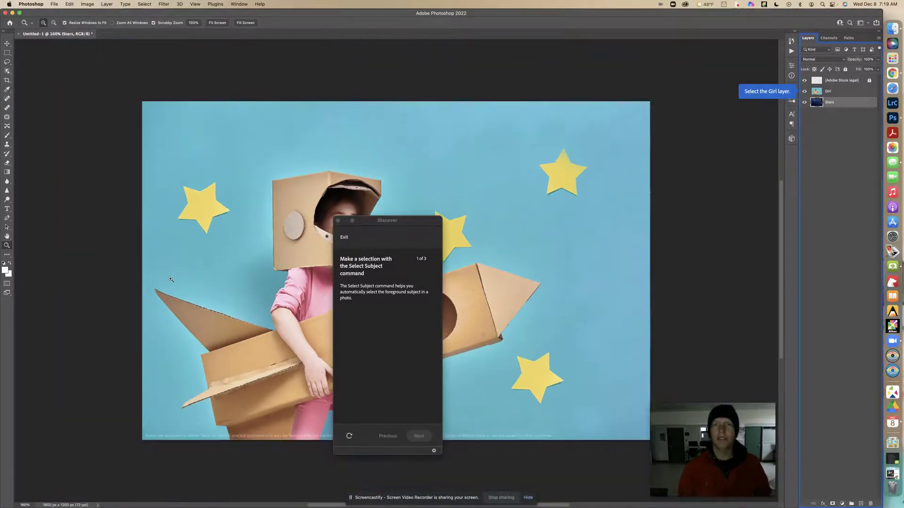
scroll(96, 263, right, 5)
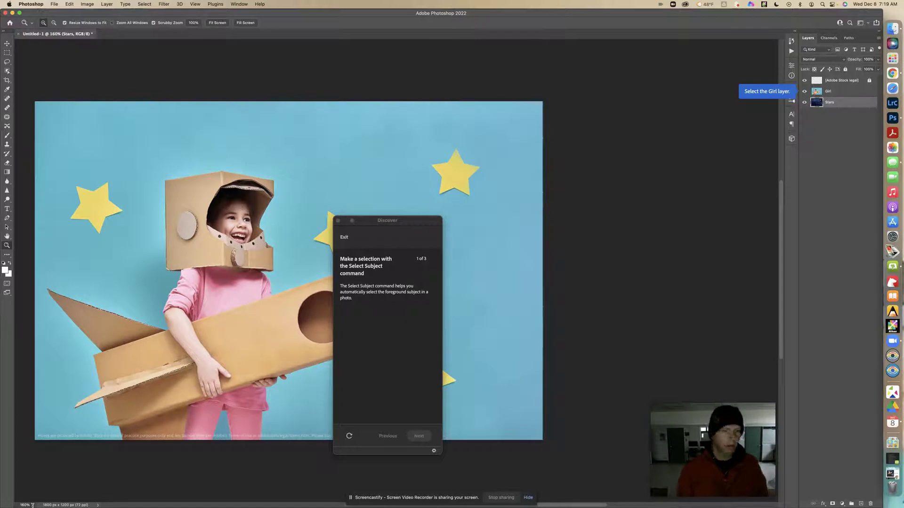
Step: Zoom the practice image to 170% and move the tutorial panel off the image
click(31, 505)
text(1)
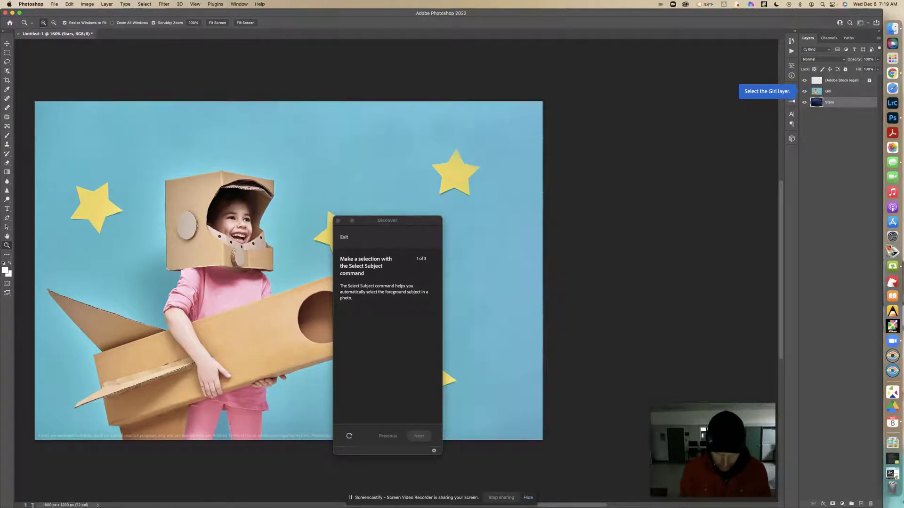
text(70)
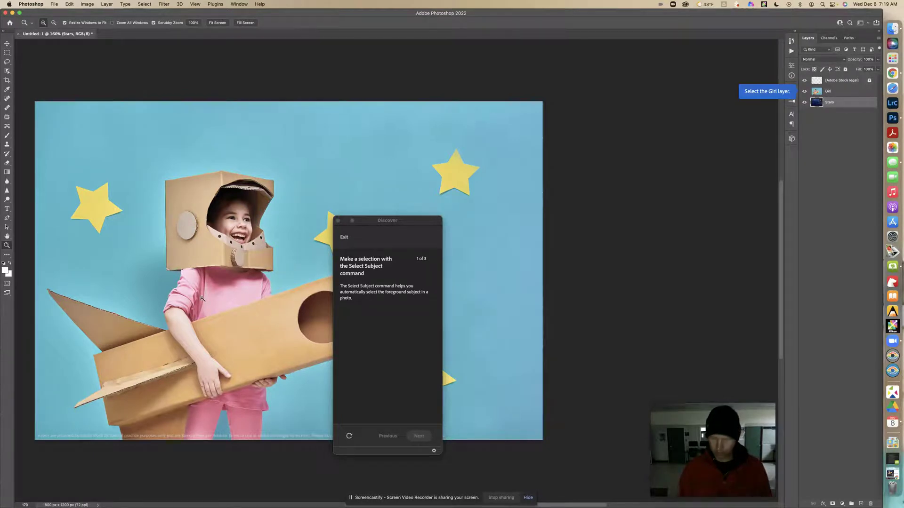
key(Return)
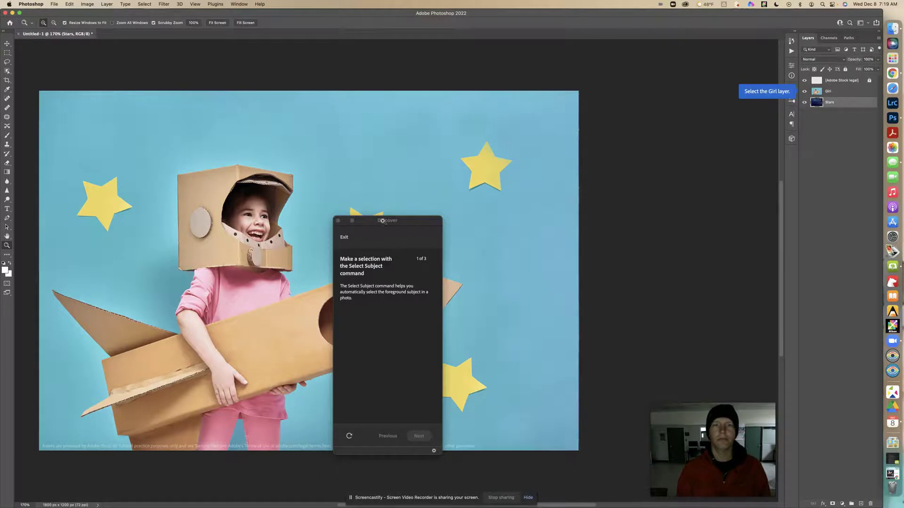
drag(383, 221, 641, 148)
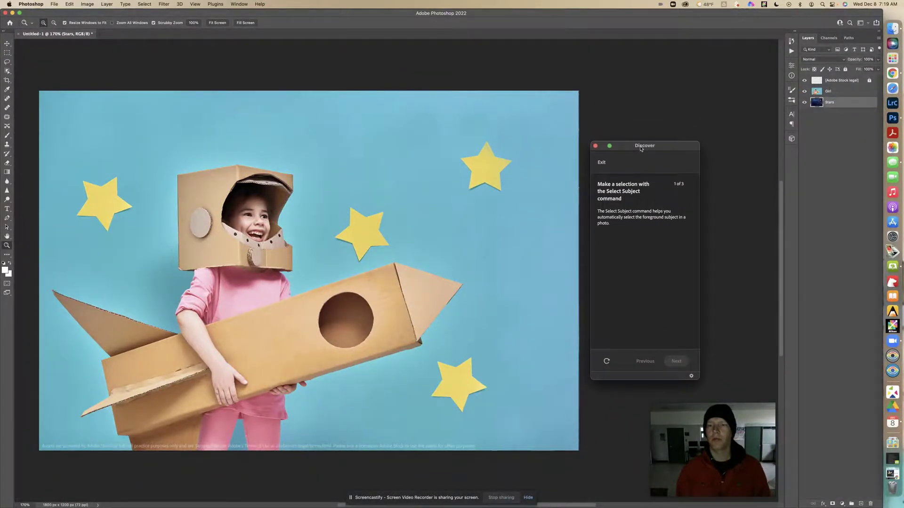
drag(718, 407, 659, 396)
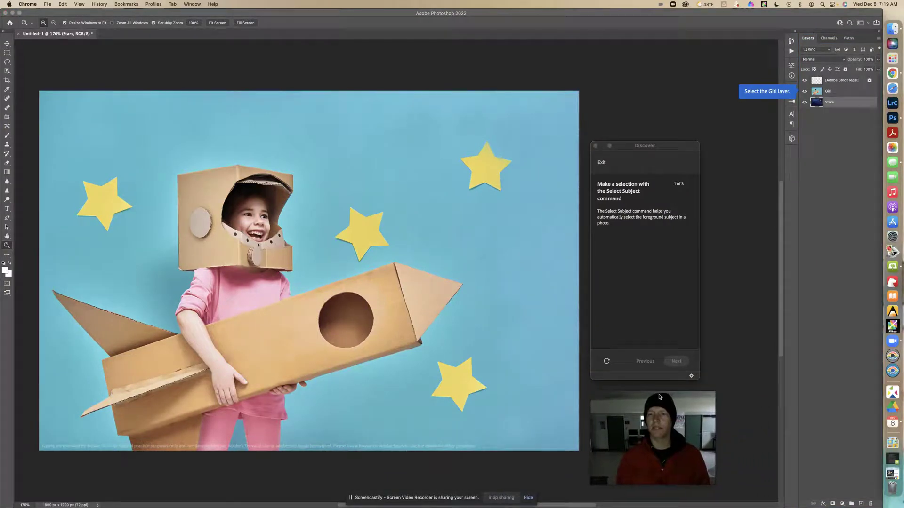
Step: Run Select Subject on the Girl layer and hide the [Adobe Stock legal] watermark layer
click(819, 94)
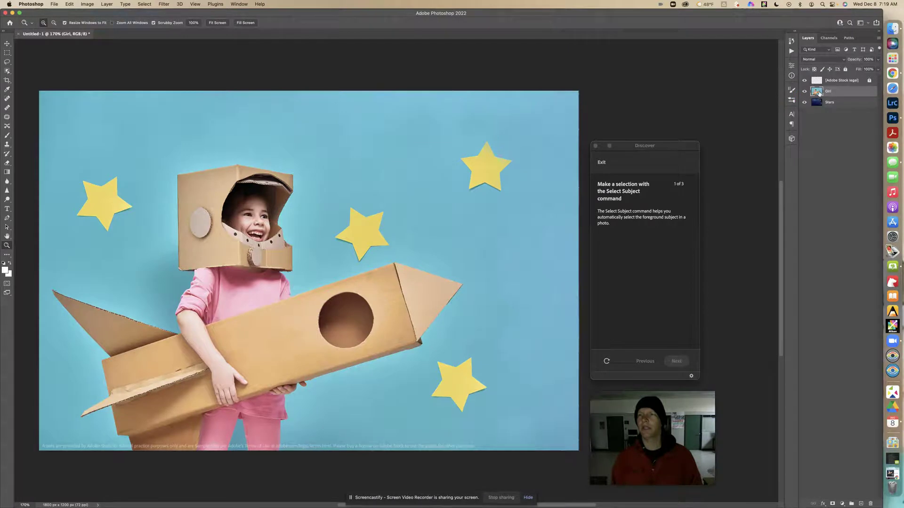
click(145, 4)
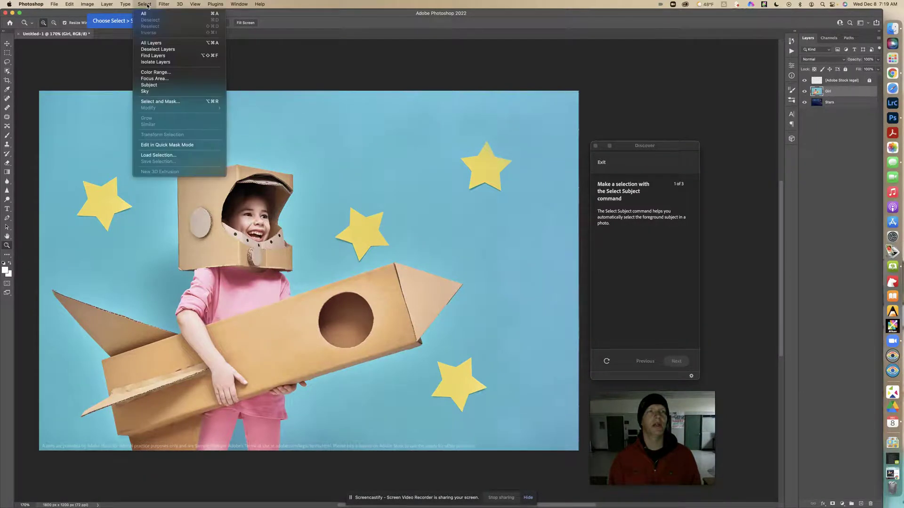
click(171, 86)
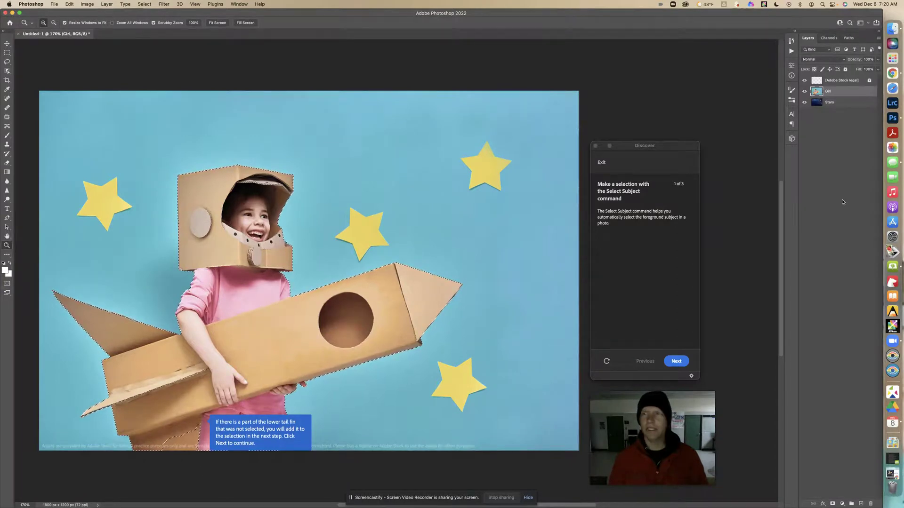
click(805, 80)
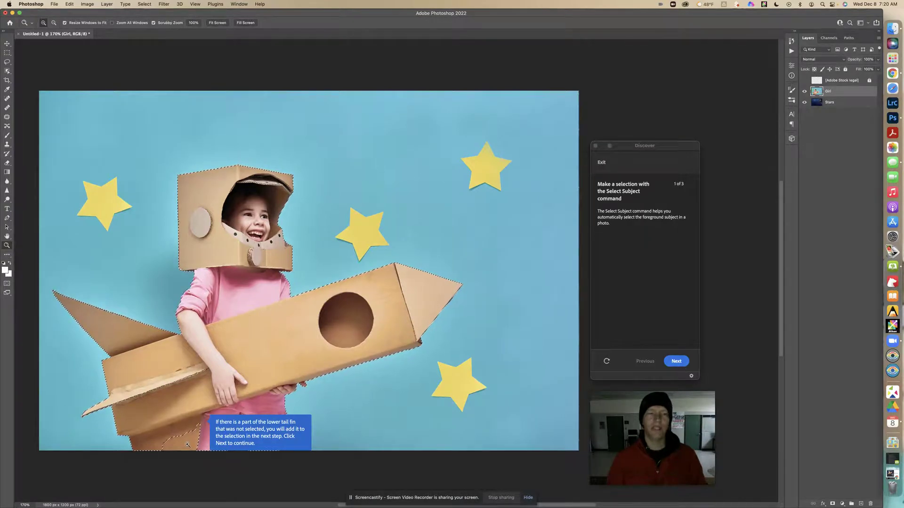
click(678, 363)
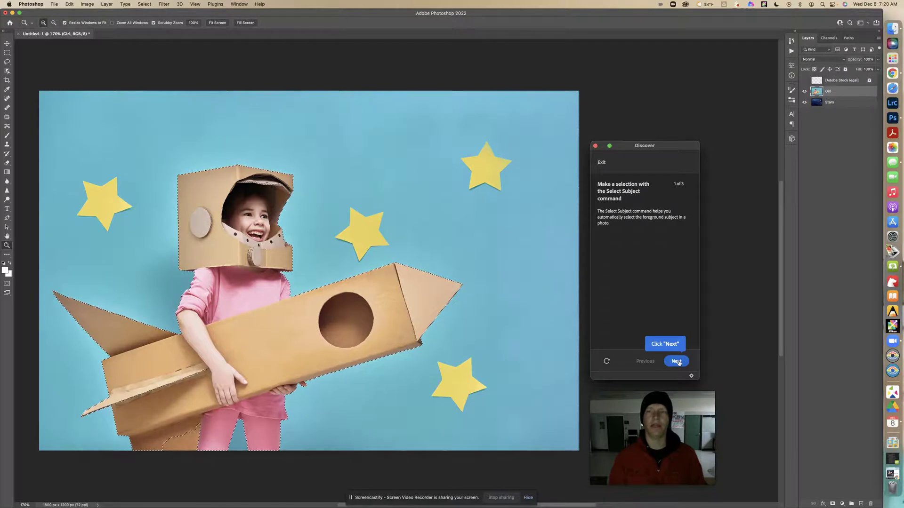
Step: Lasso the rocket's lower tail fin in Add to selection mode, then advance to the mask step
click(677, 362)
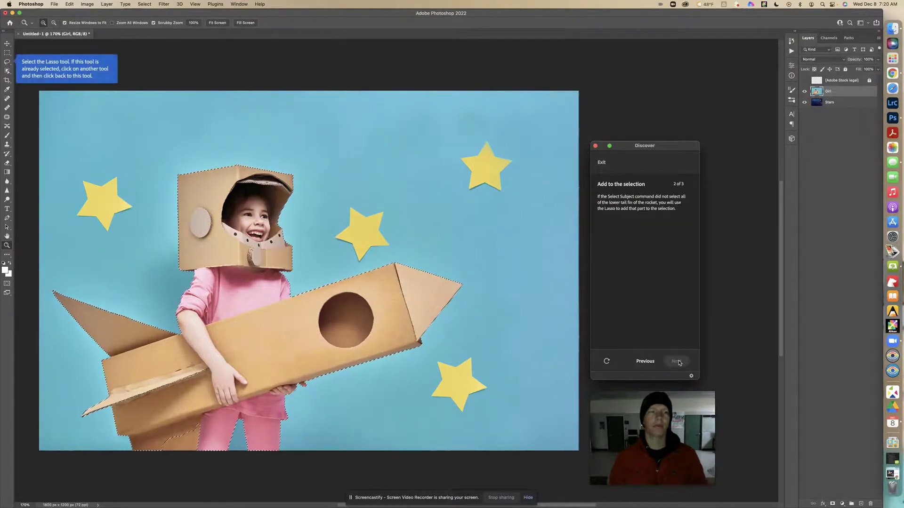
click(8, 63)
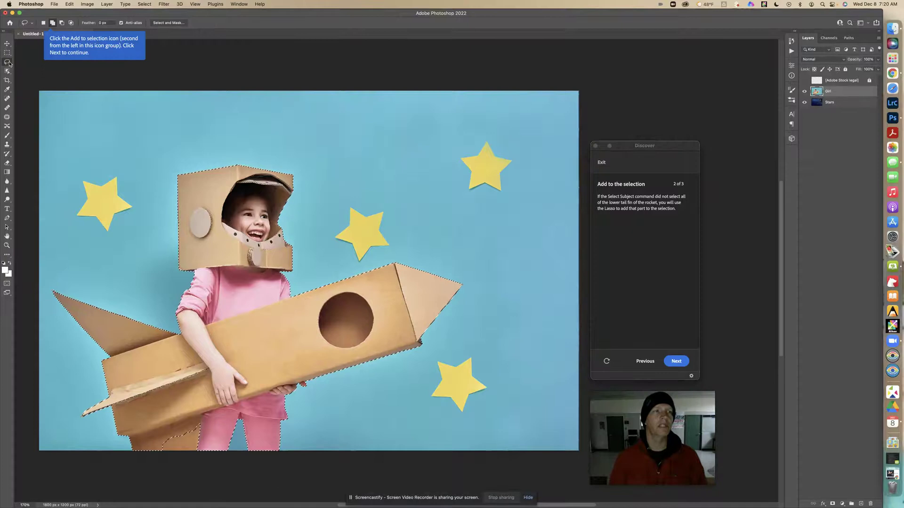
click(53, 22)
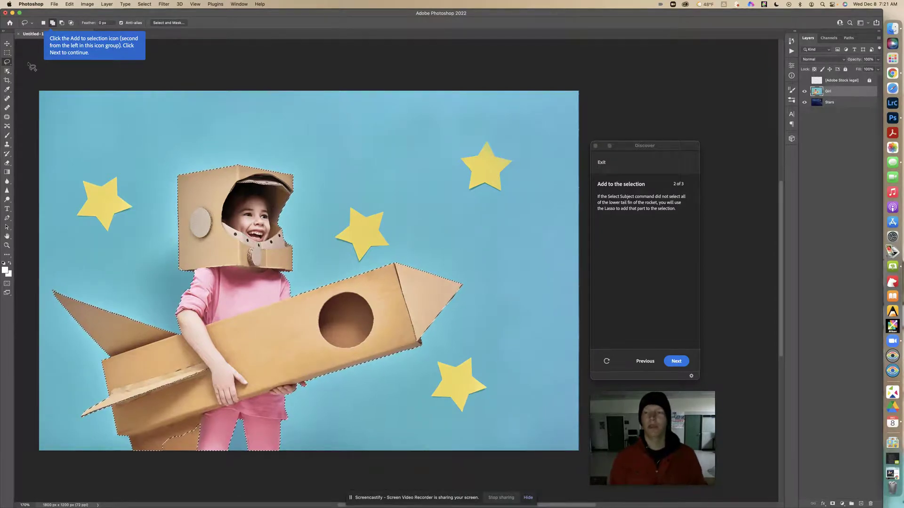
click(53, 23)
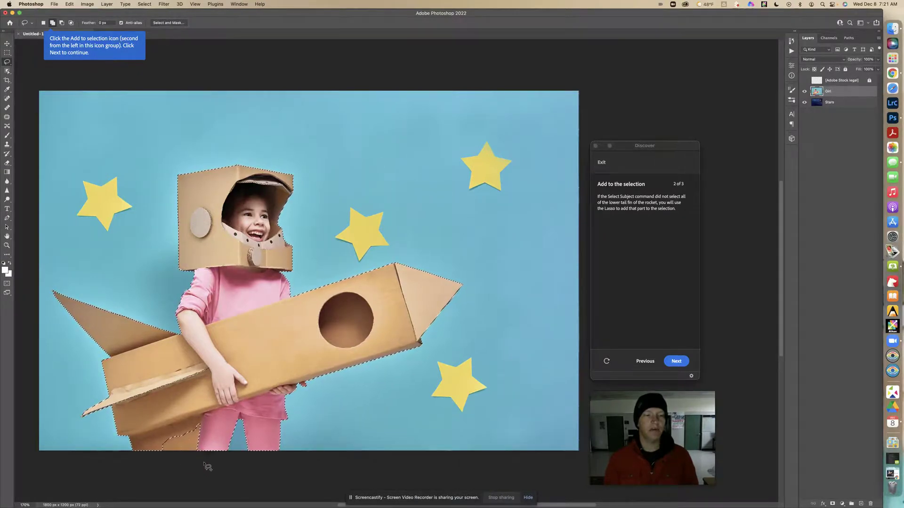
mouse_move(211, 448)
mouse_down()
mouse_move(207, 426)
mouse_move(190, 418)
mouse_up()
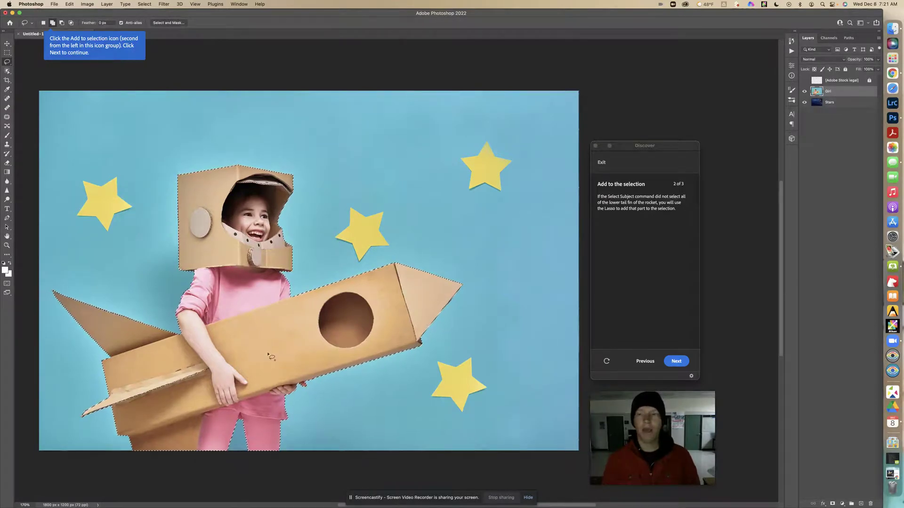
click(675, 361)
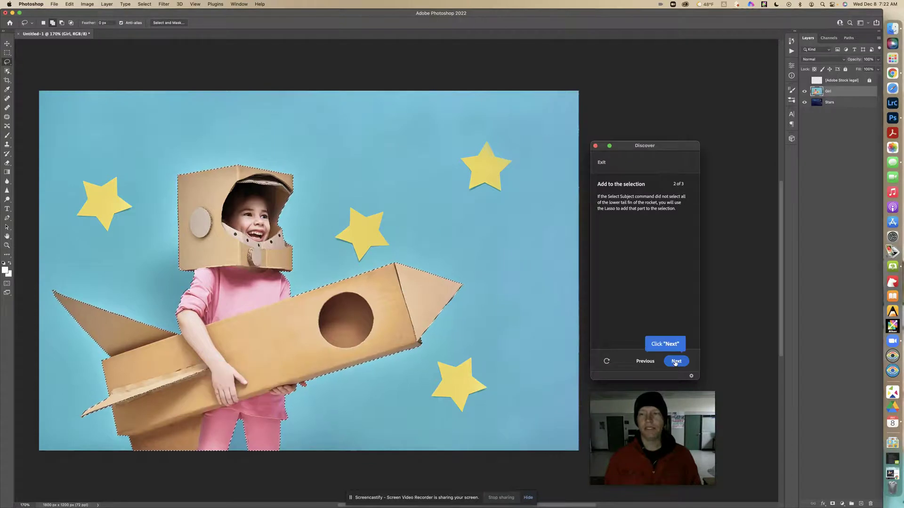
click(675, 361)
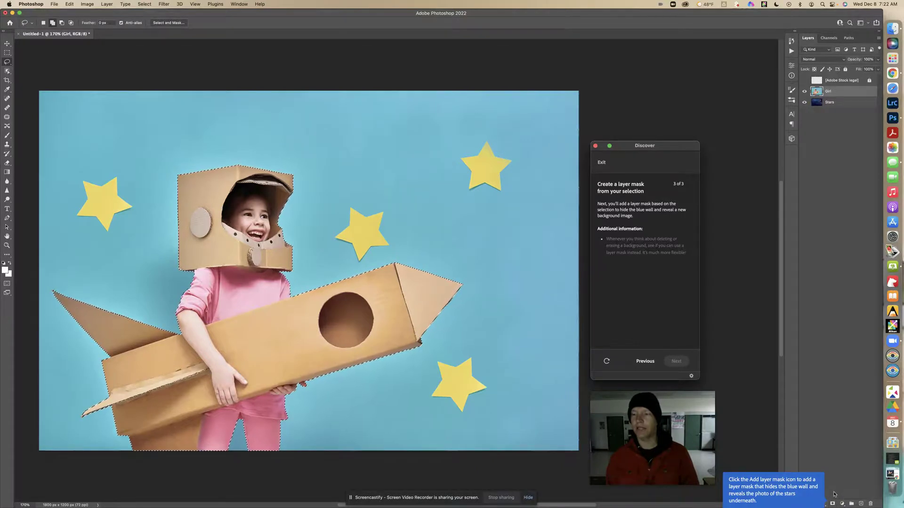
Step: Add a layer mask to the Girl layer from the selection and finish the tutorial
click(832, 505)
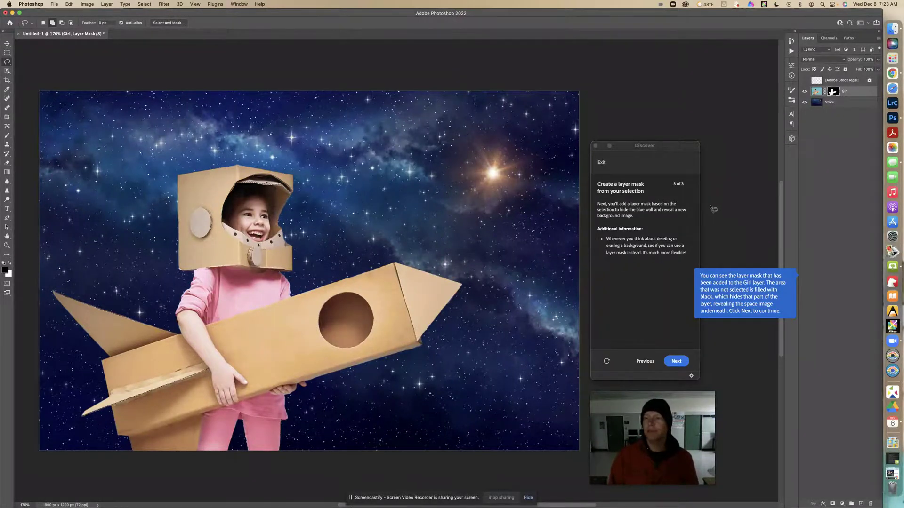
click(676, 362)
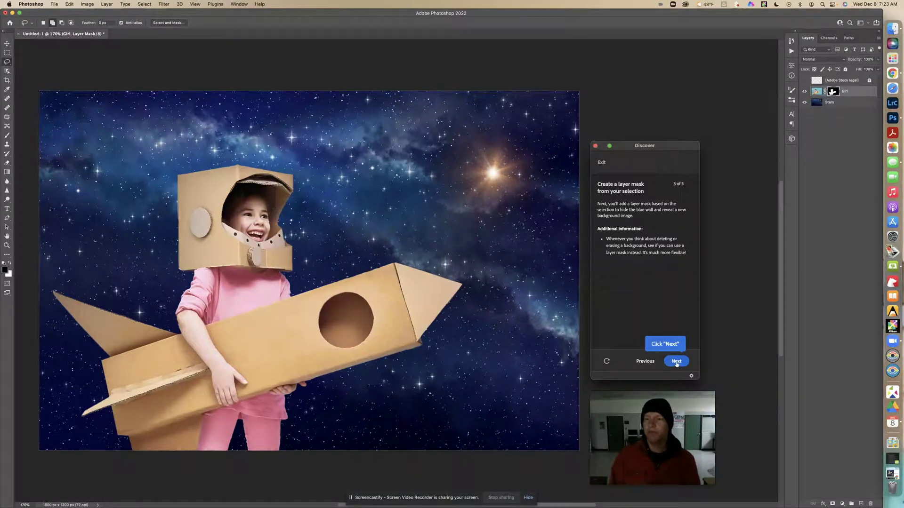
click(676, 362)
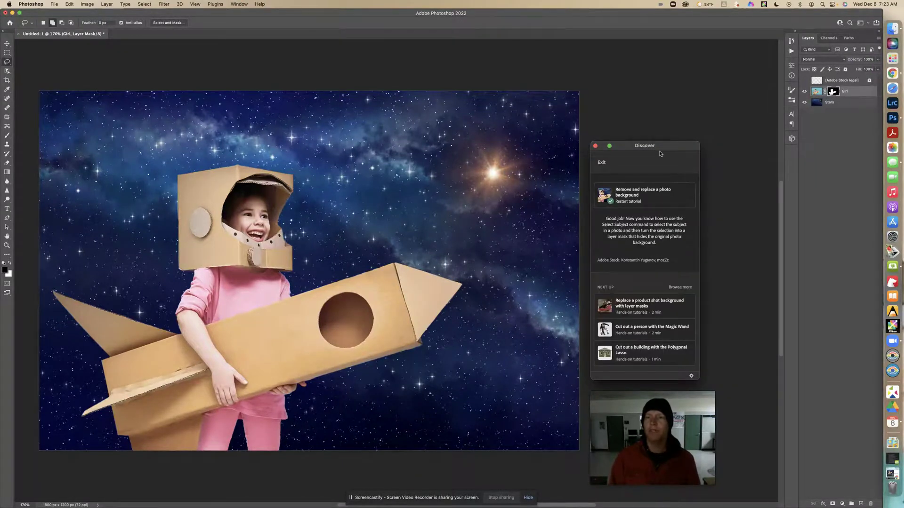
drag(644, 151, 680, 110)
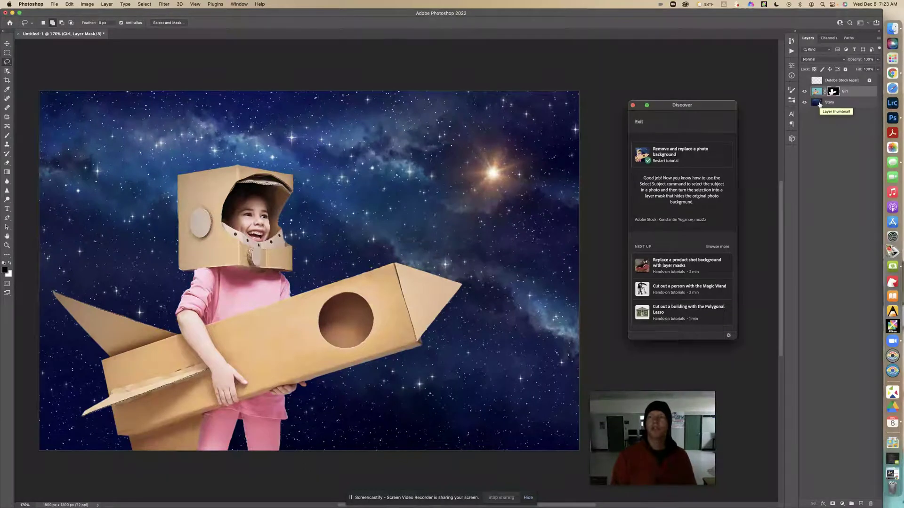
click(144, 4)
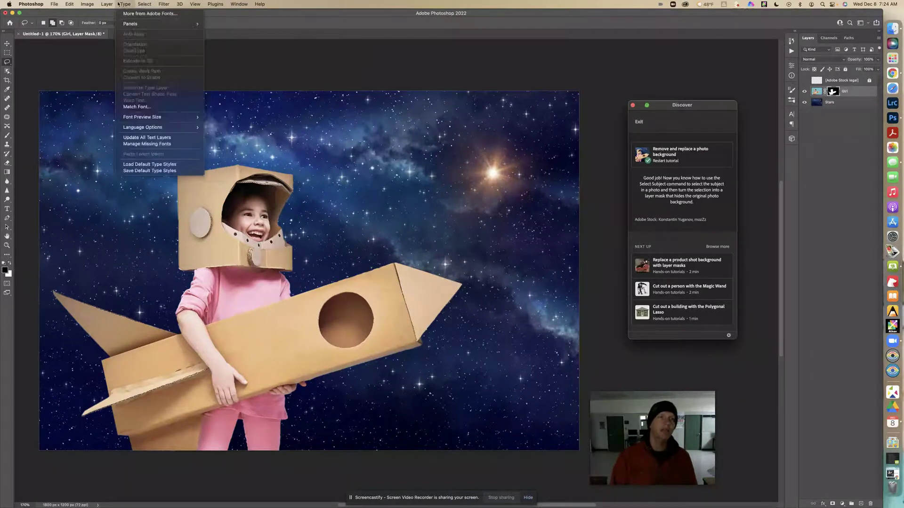
Step: Set the image width to 1000 pixels in Image Size, giving 1000 × 667 px
mouse_move(87, 4)
click(99, 57)
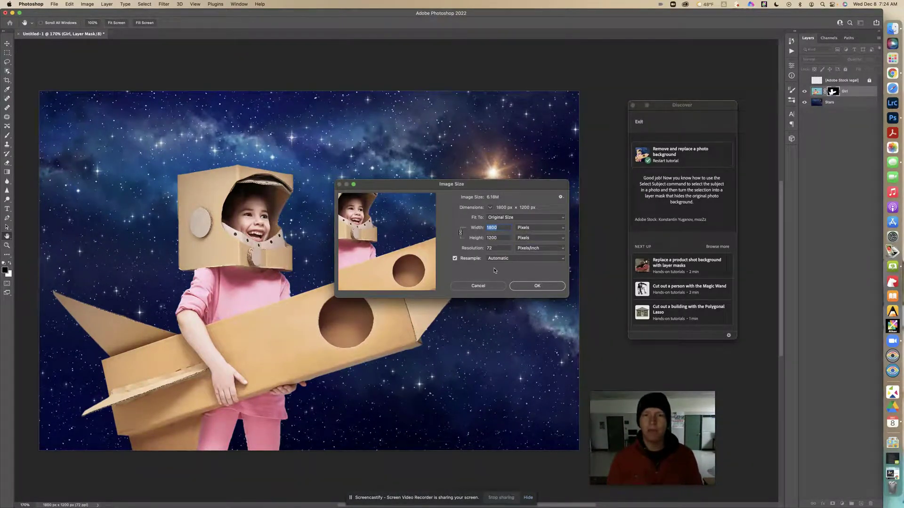
click(489, 287)
click(87, 4)
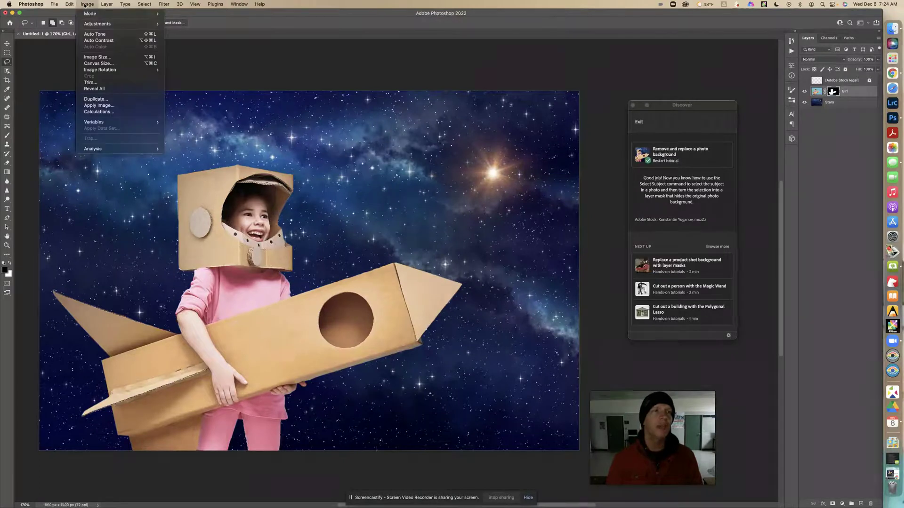
click(97, 57)
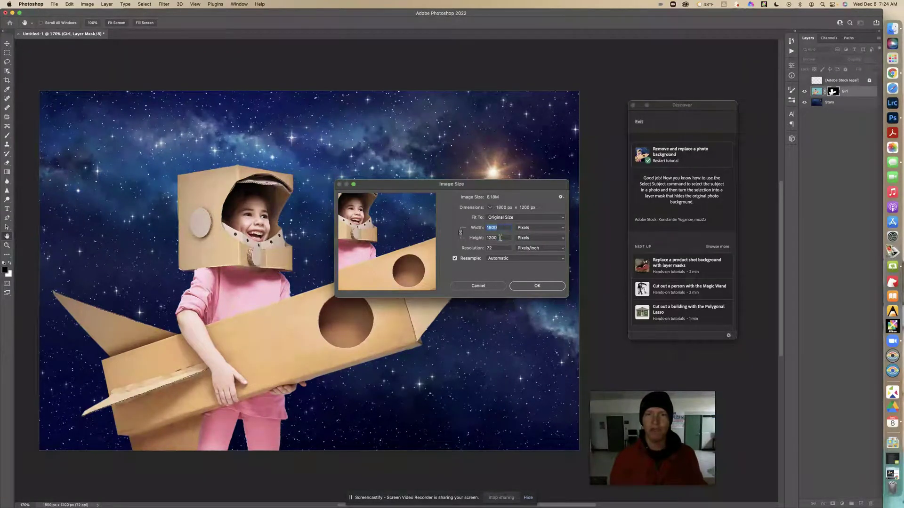
text(1000)
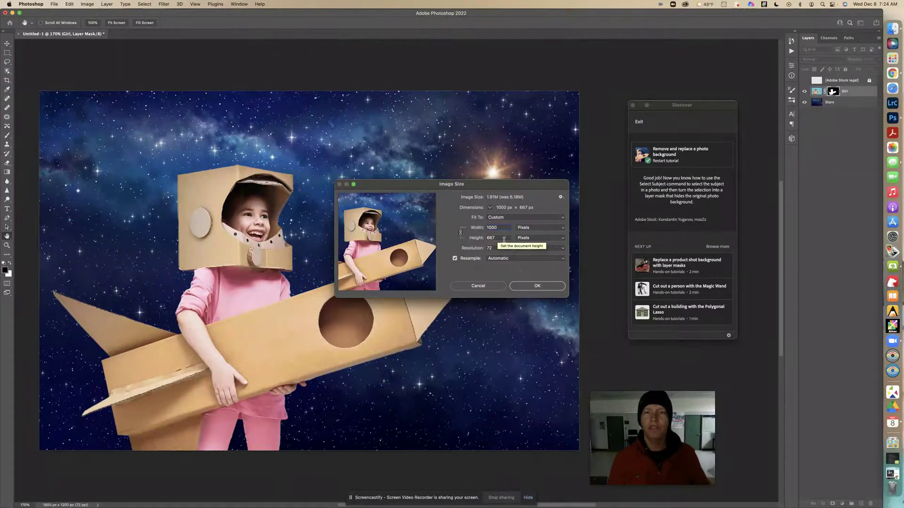
click(536, 285)
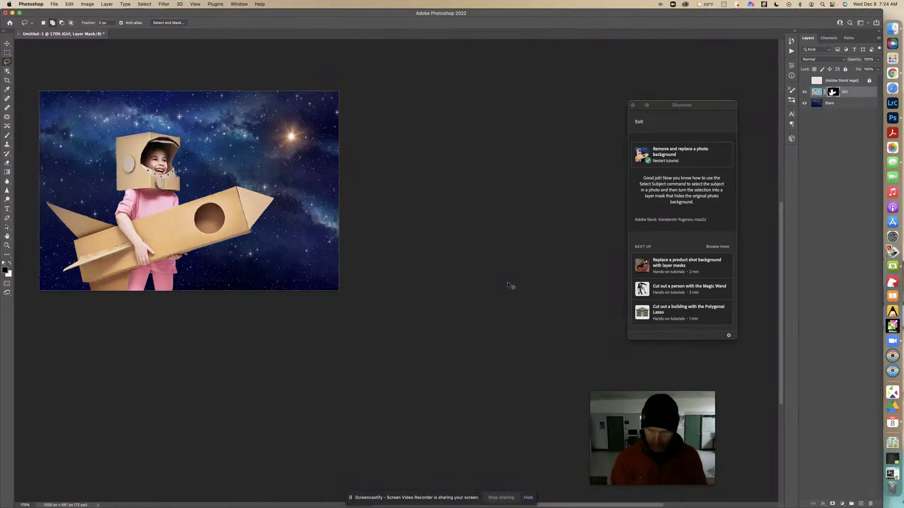
Step: Zoom in and bring up Save a Copy to save Untitled-1.psd onto the computer
key(super+equal)
key(super+equal)
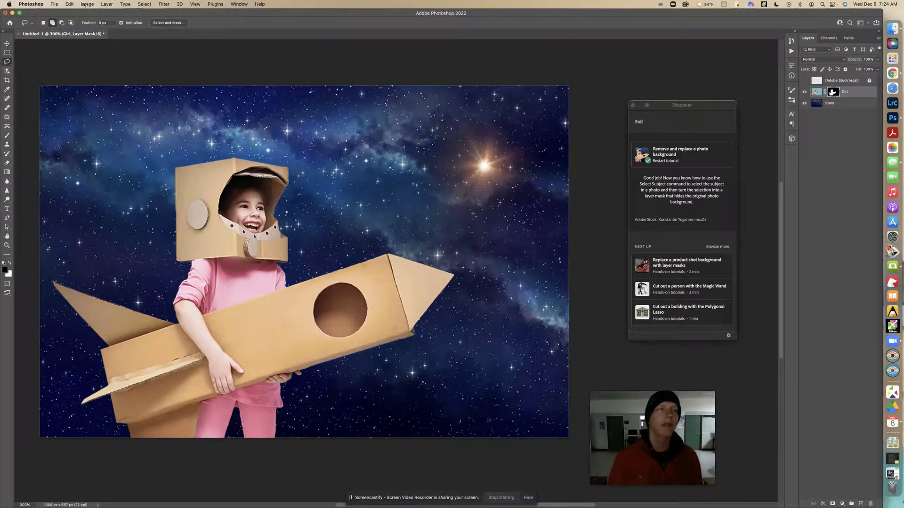
click(56, 5)
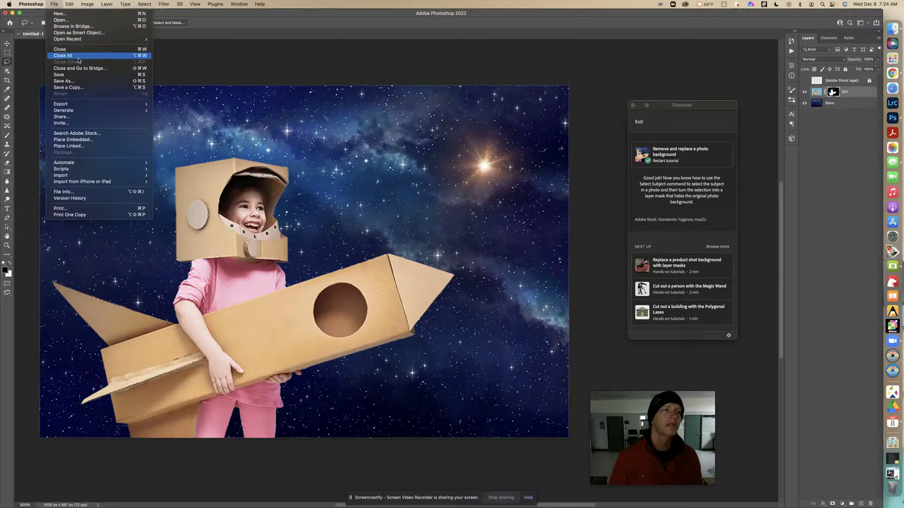
click(89, 87)
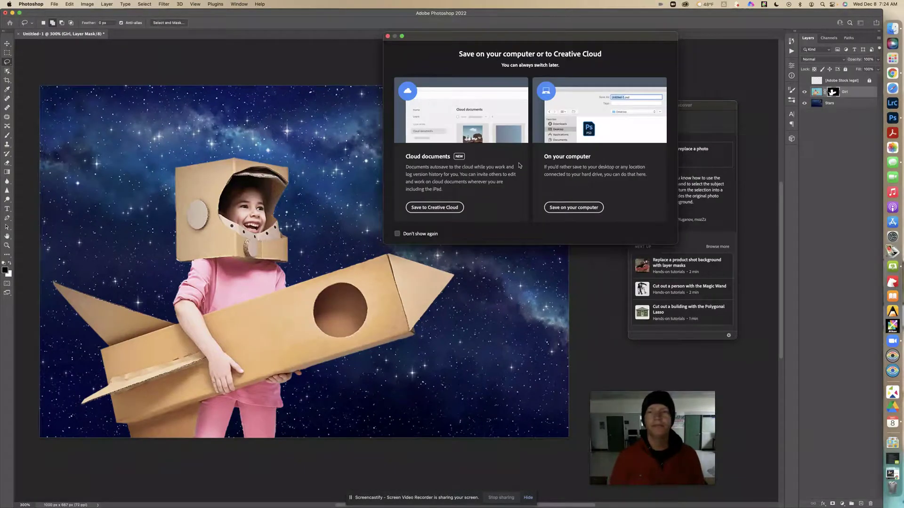
click(557, 206)
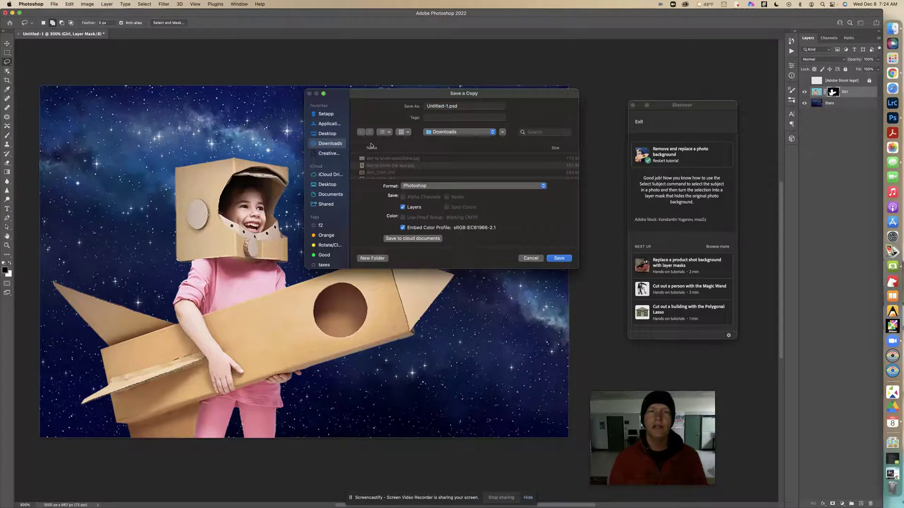
click(447, 188)
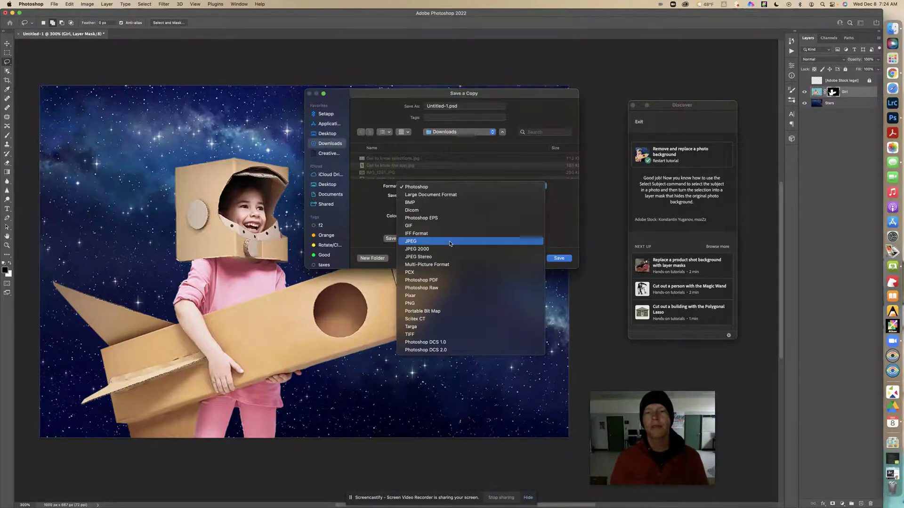
Step: Save the copy as a JPEG named 'Remove and Replace a Photo Background' in Downloads
click(449, 242)
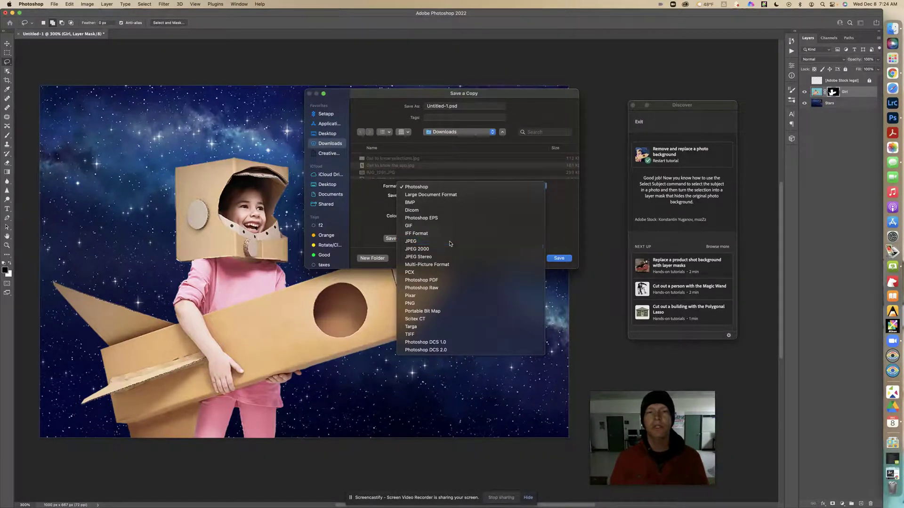
drag(447, 106, 429, 106)
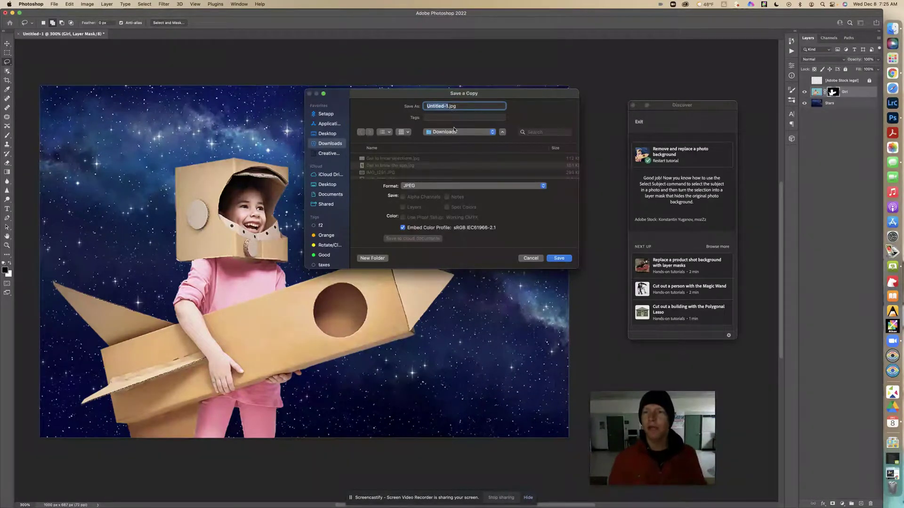
text(Remo)
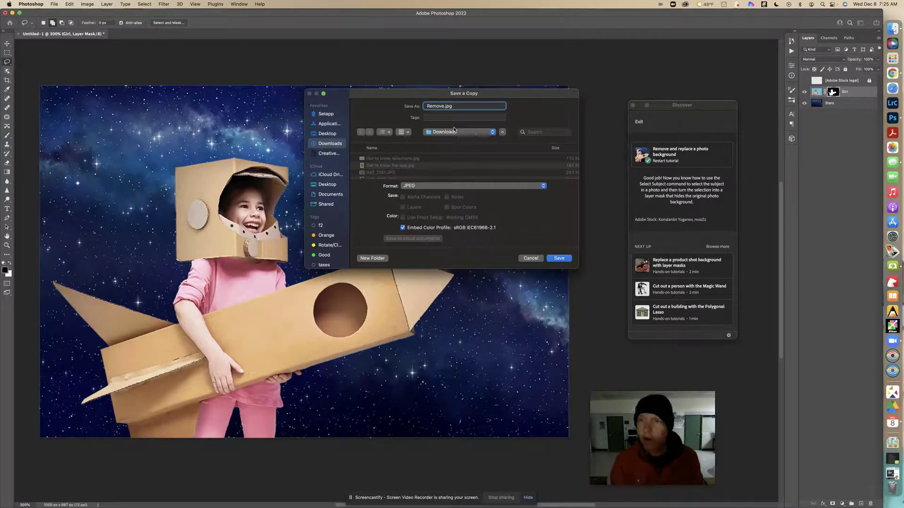
text(ve and R)
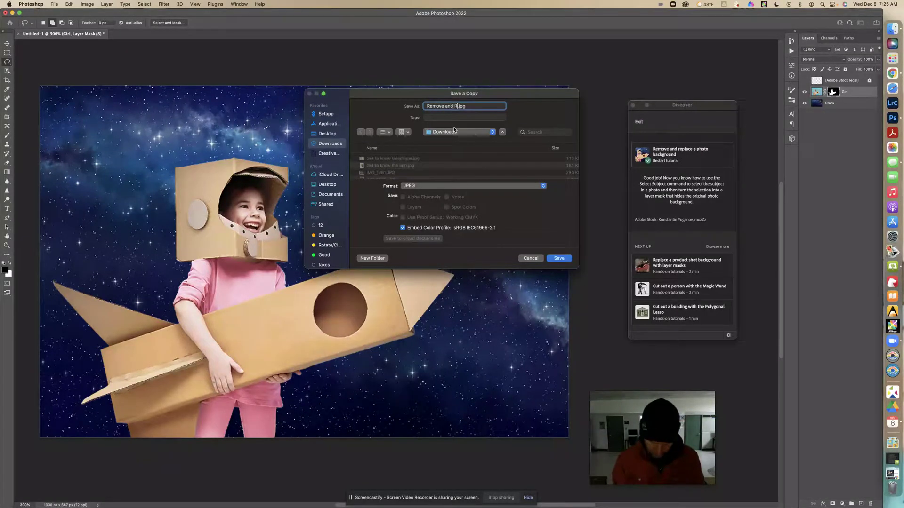
text(epla)
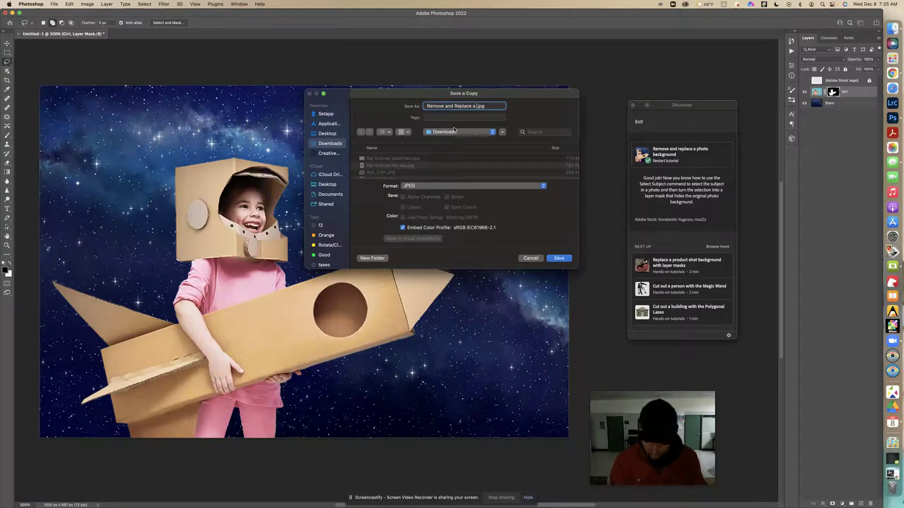
text(ce a Photo )
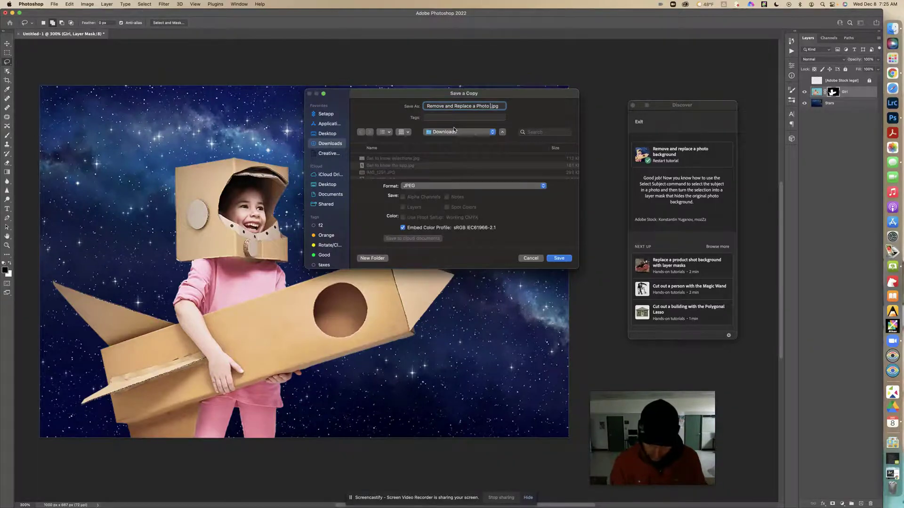
text(Backg)
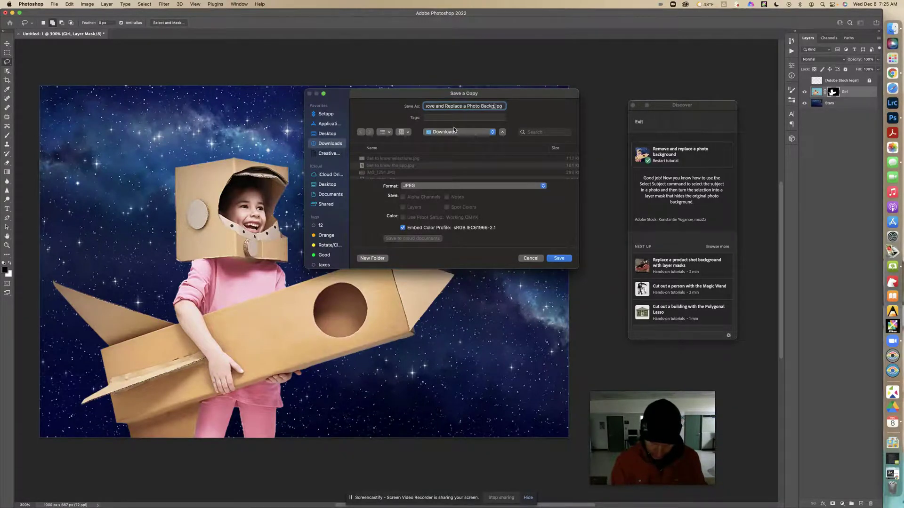
text(round)
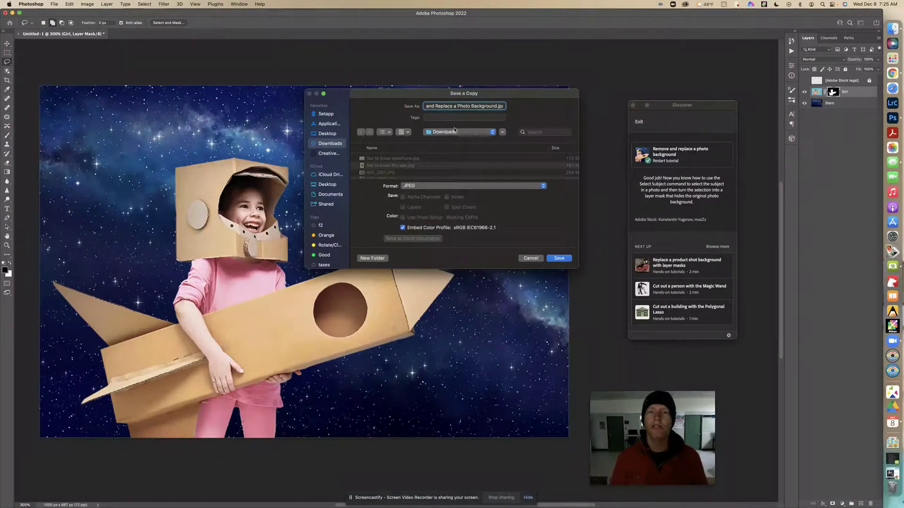
click(562, 260)
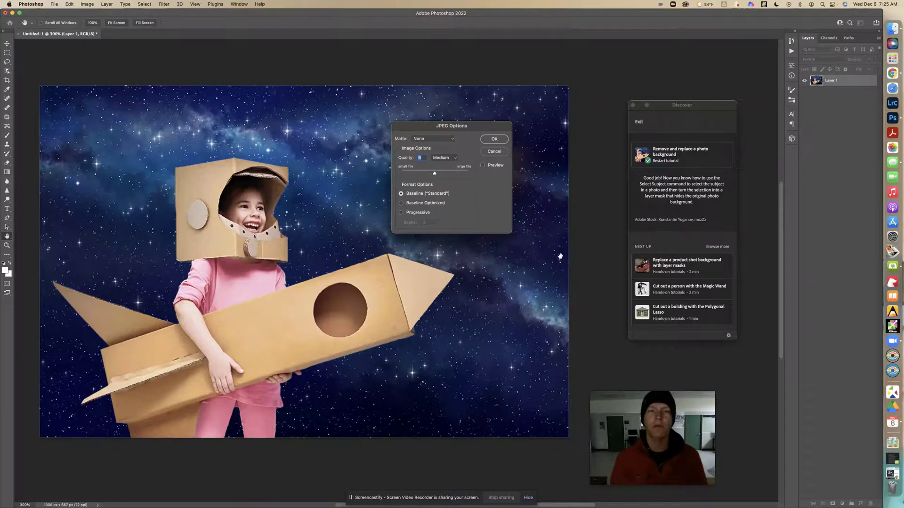
Step: Accept JPEG quality 8 Medium, then close the rocket composite with Don't Save
click(494, 140)
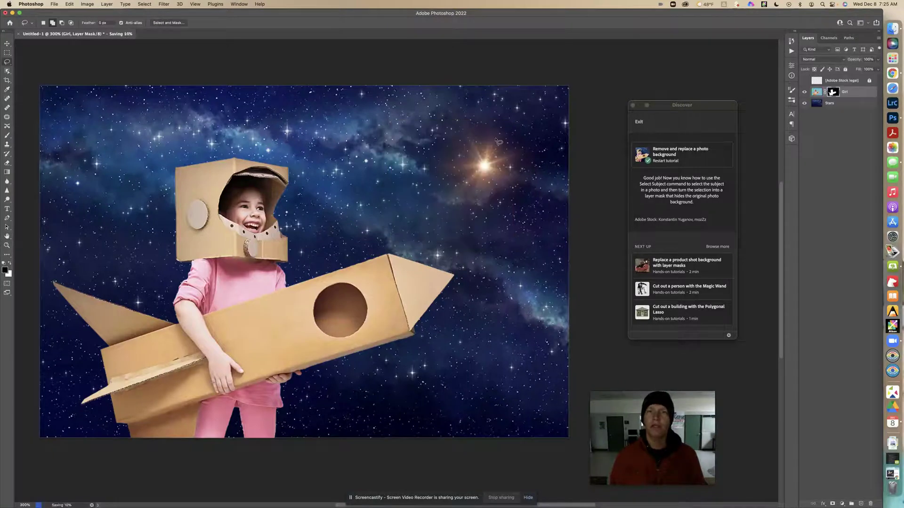
click(19, 34)
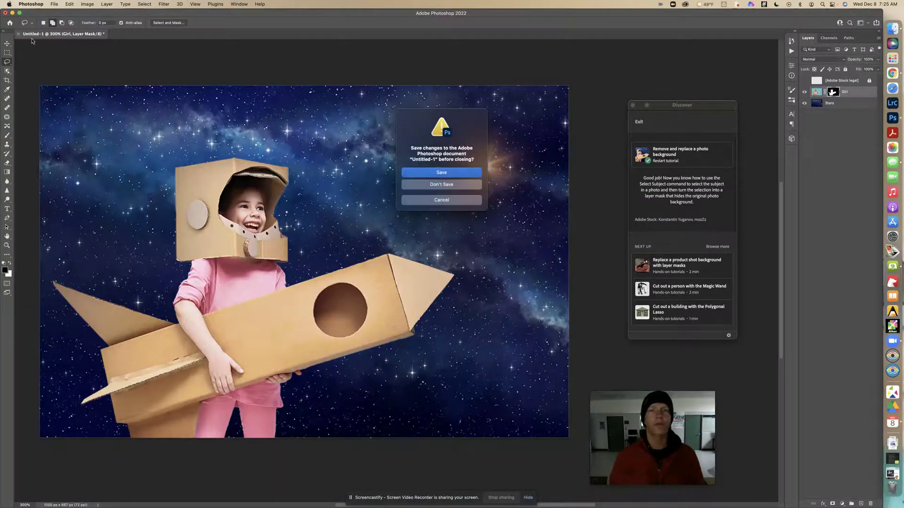
click(419, 183)
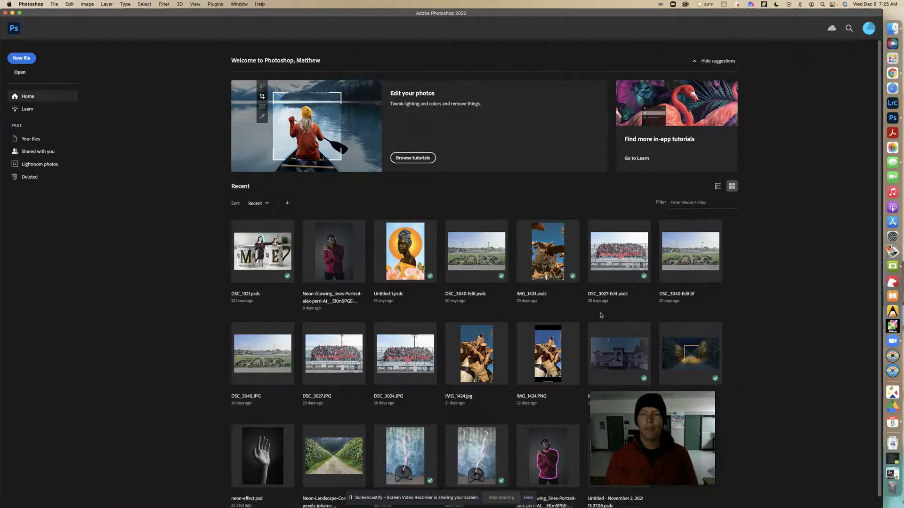
Step: Open the Neon Landscape Cornfield document and dismiss the Discover suggestions panel
click(691, 353)
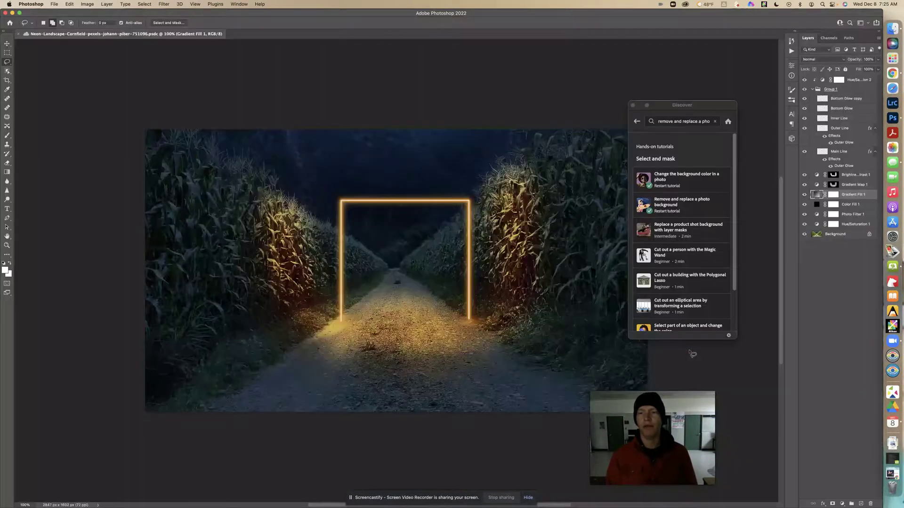
click(633, 105)
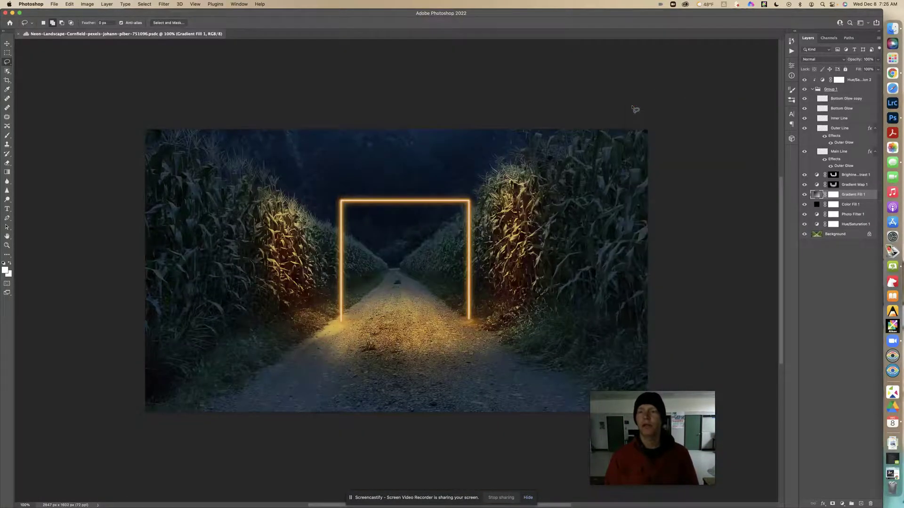
click(660, 397)
drag(672, 400, 727, 408)
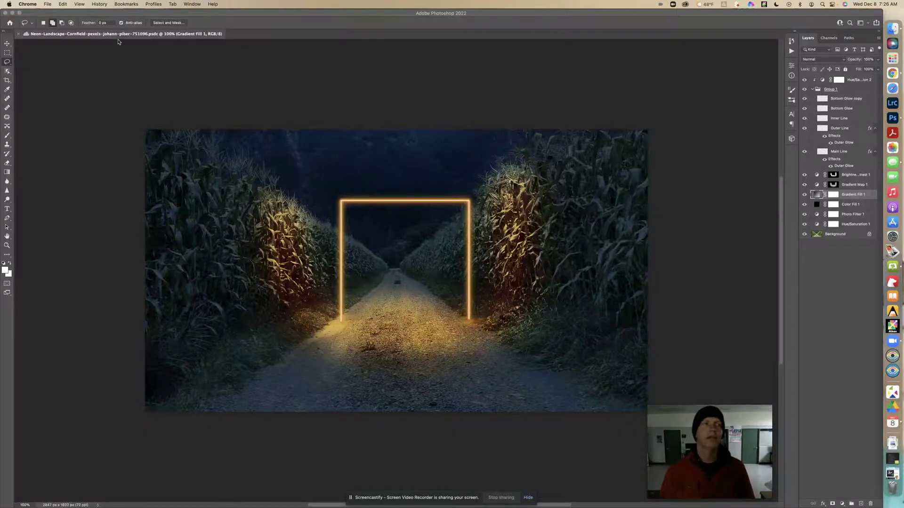
Step: Place Embedded the DSC_9163_edit photo, picked from the Creative Cloud documents
click(46, 6)
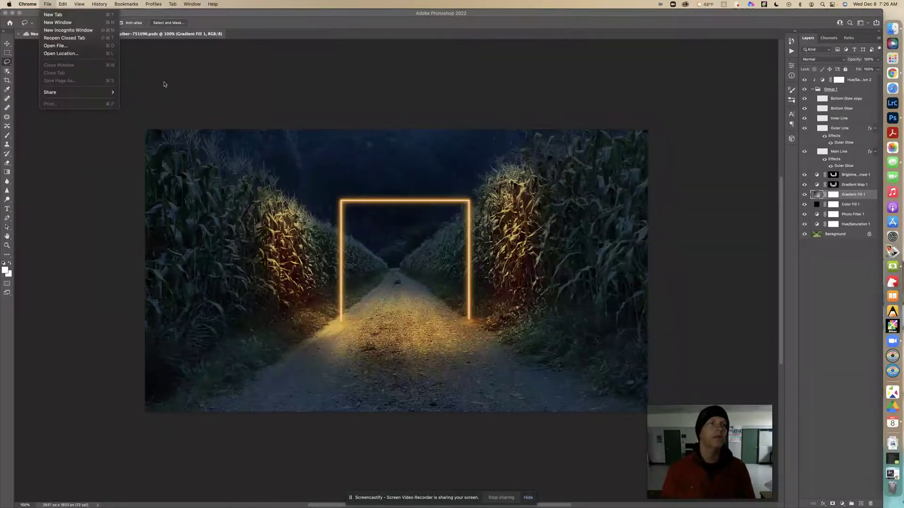
click(81, 27)
click(54, 5)
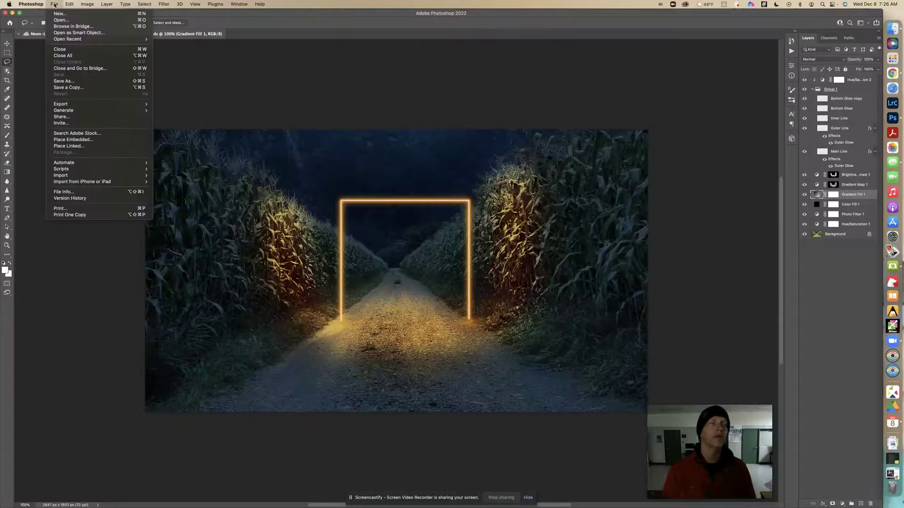
click(88, 140)
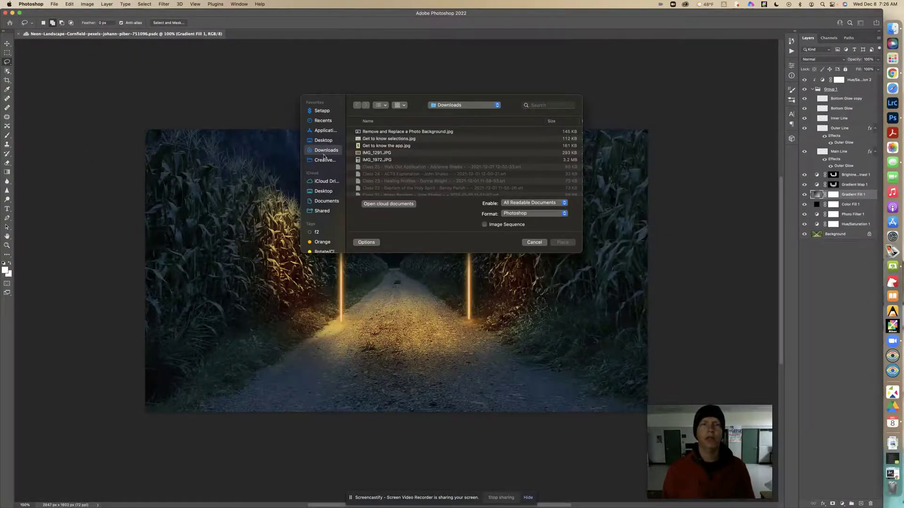
click(385, 205)
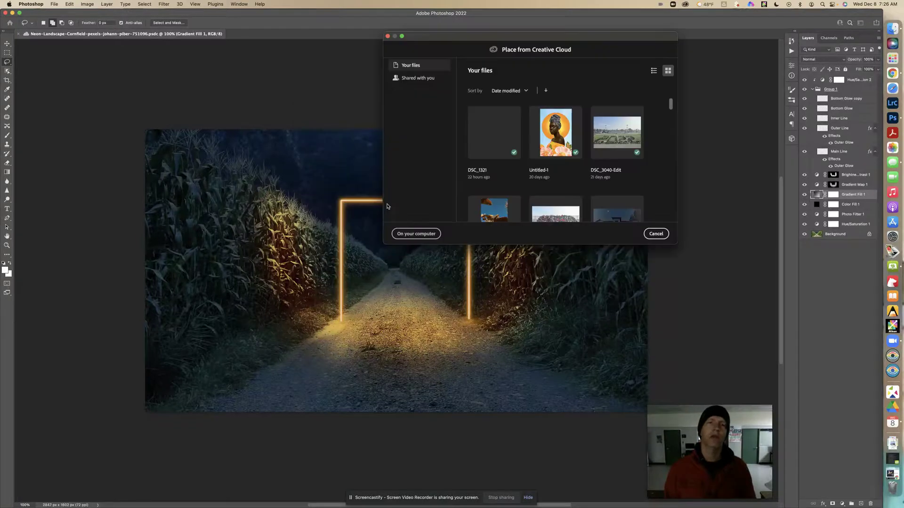
scroll(518, 183, down, 8)
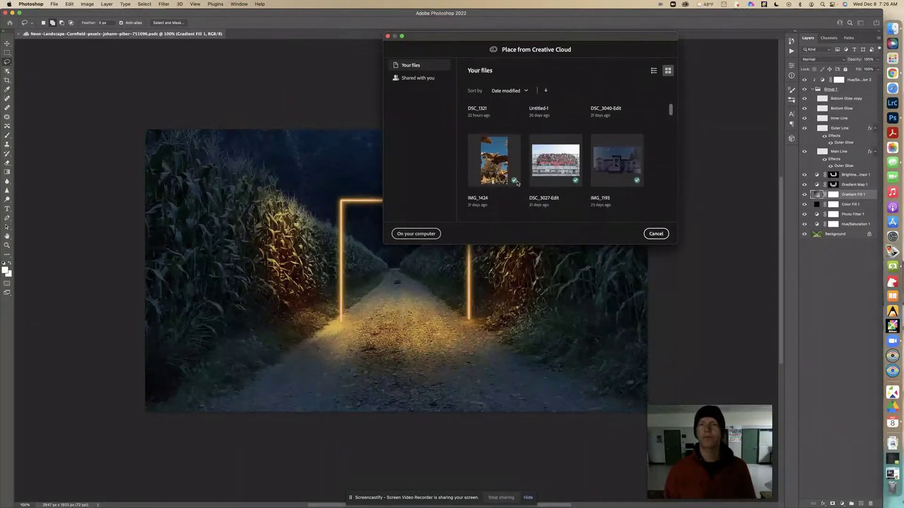
scroll(517, 183, down, 1)
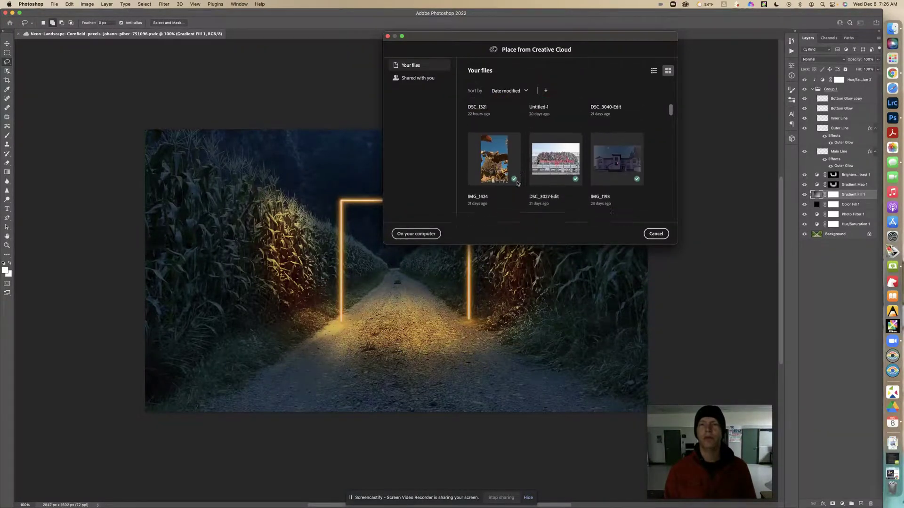
scroll(517, 183, down, 5)
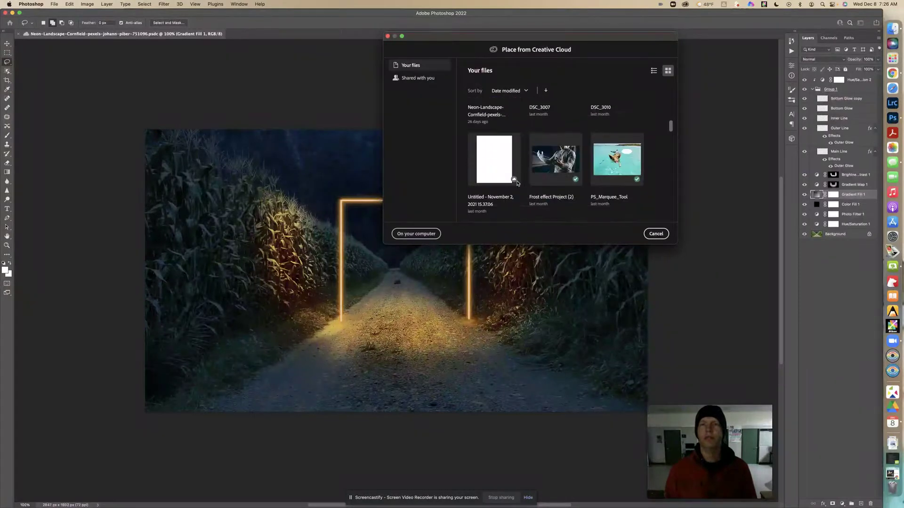
scroll(517, 183, up, 10)
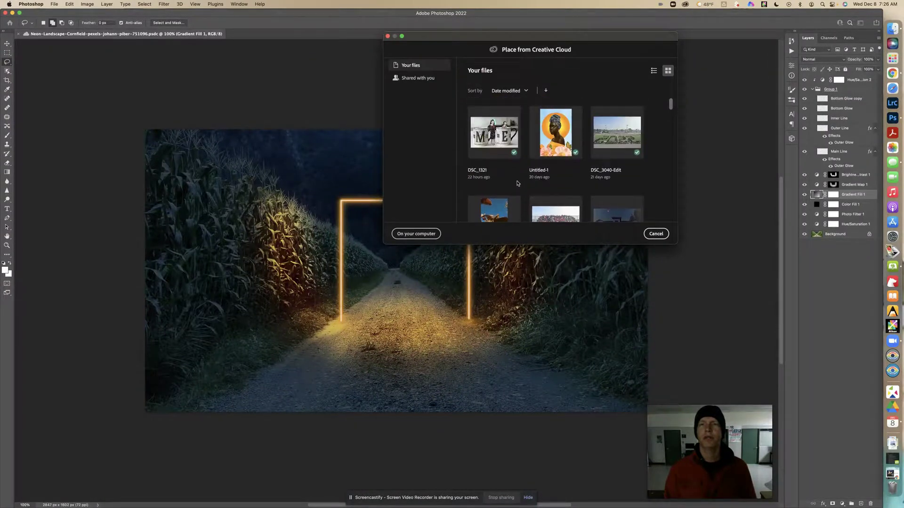
scroll(517, 183, down, 5)
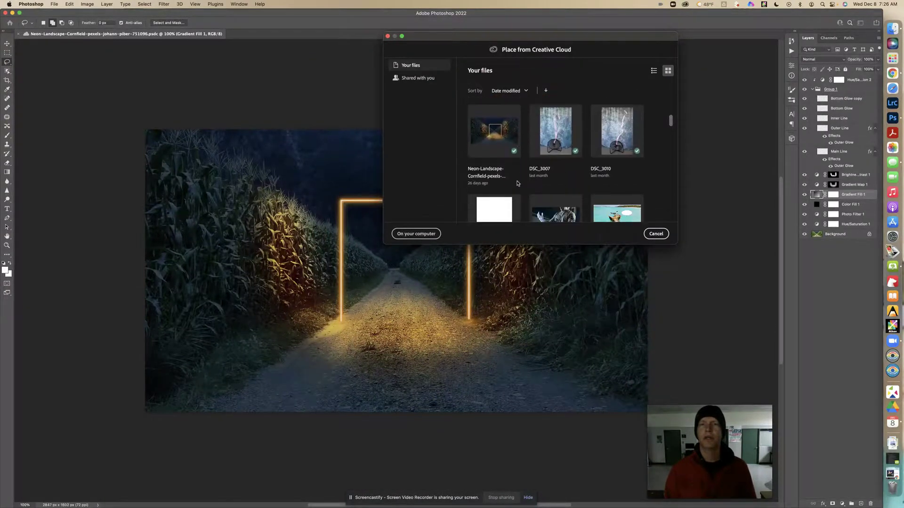
scroll(517, 183, down, 1)
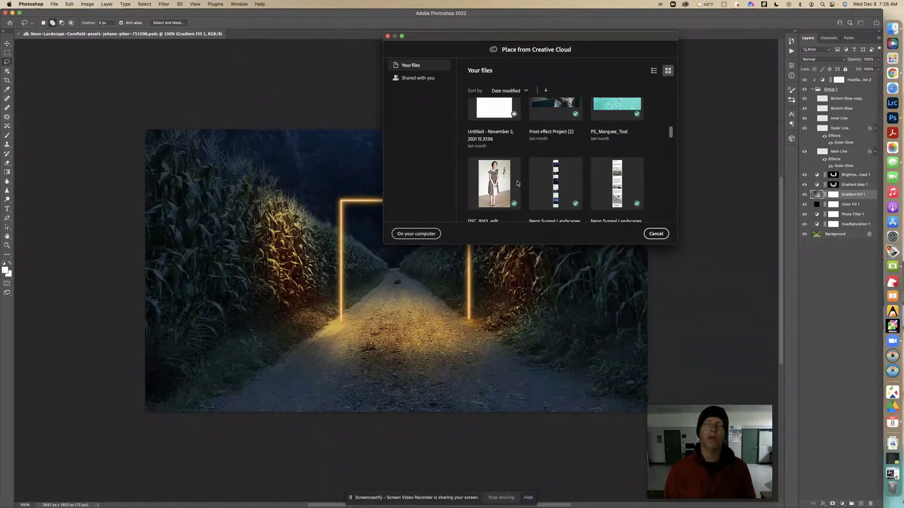
click(517, 184)
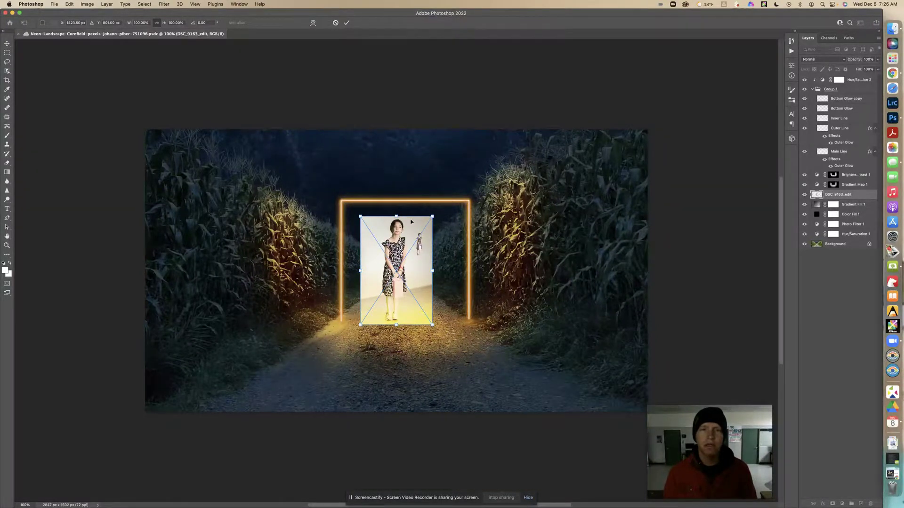
Step: Move the placed DSC_9163_edit photo up inside the neon gateway and commit it
mouse_move(412, 221)
mouse_down()
mouse_move(418, 179)
mouse_move(419, 215)
mouse_up()
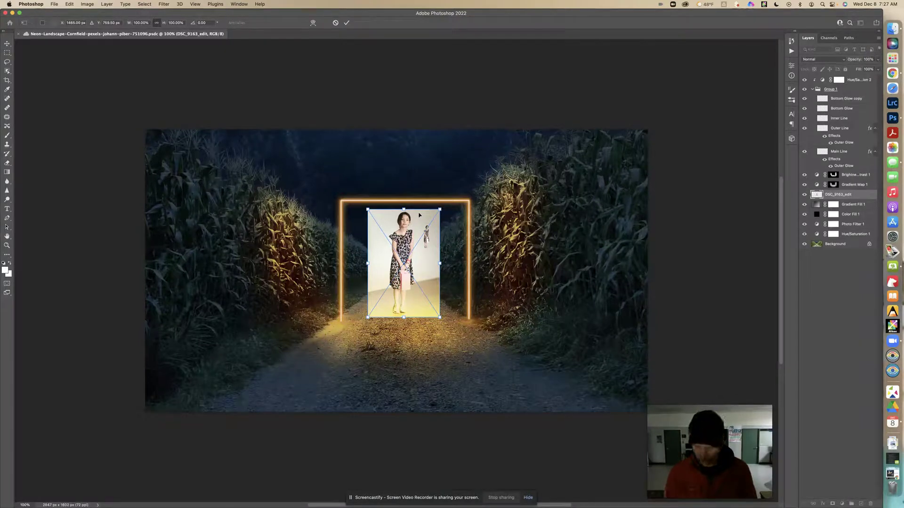
key(Return)
key(l)
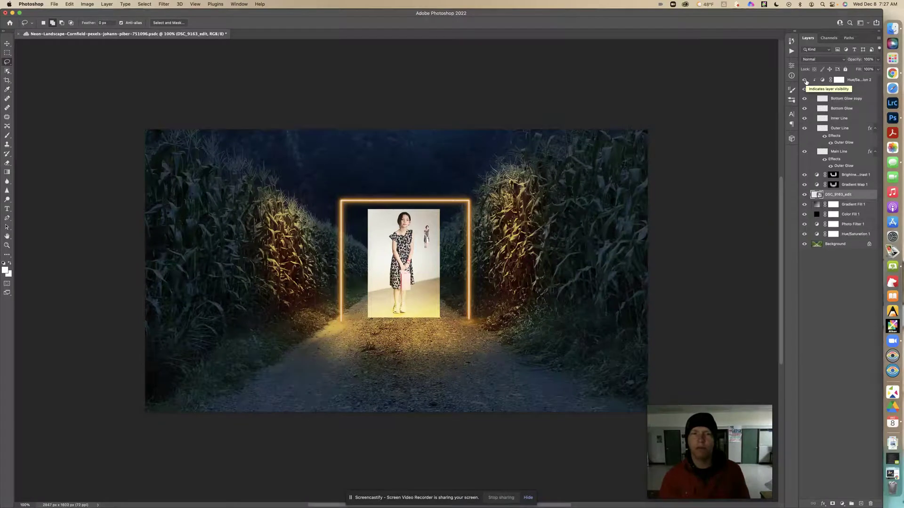
click(805, 80)
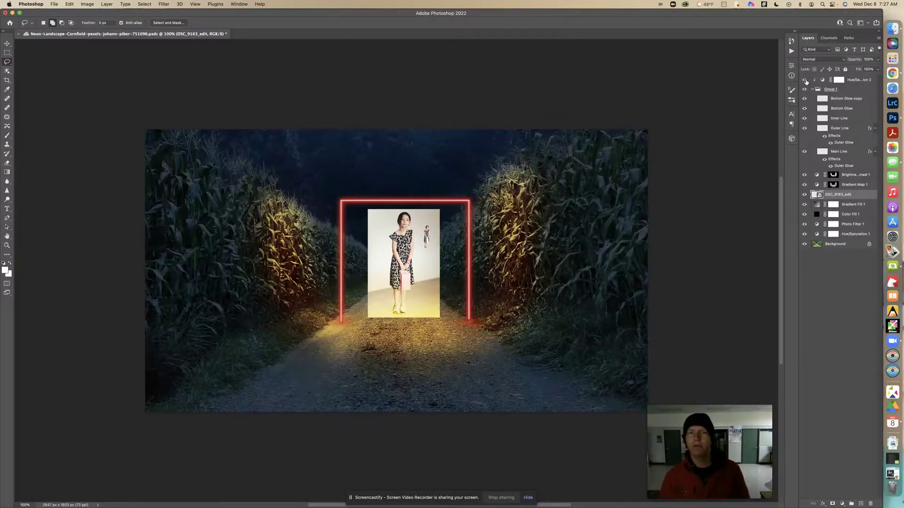
click(805, 81)
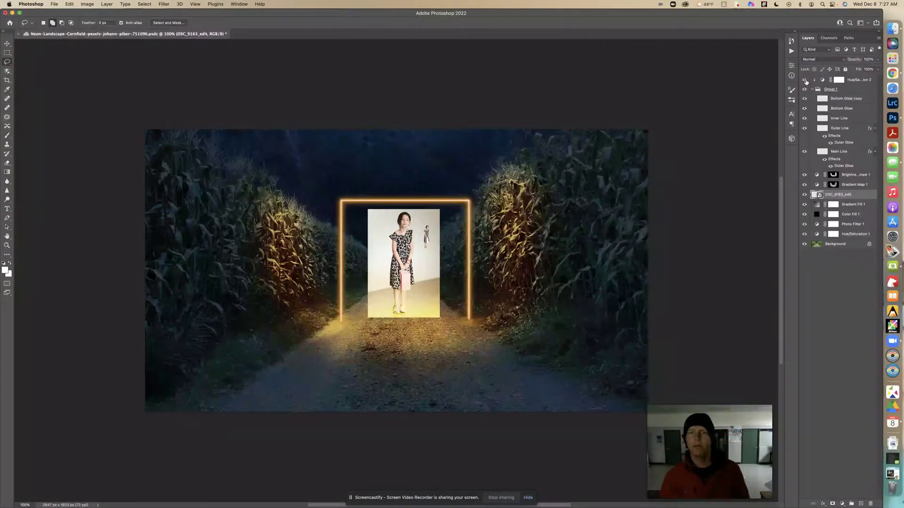
click(822, 243)
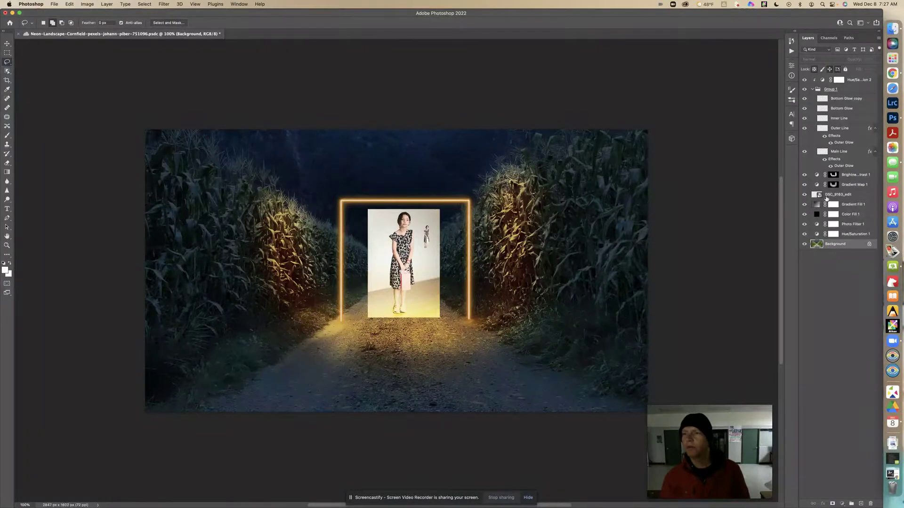
click(826, 195)
click(804, 195)
click(805, 194)
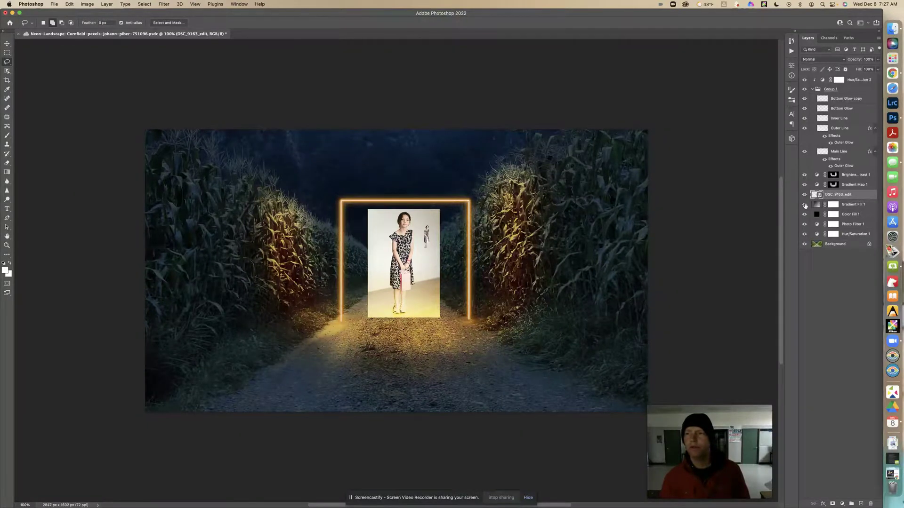
click(164, 4)
Step: Select the girl with Select > Subject and add a layer mask hiding the photo's backdrop
mouse_move(145, 7)
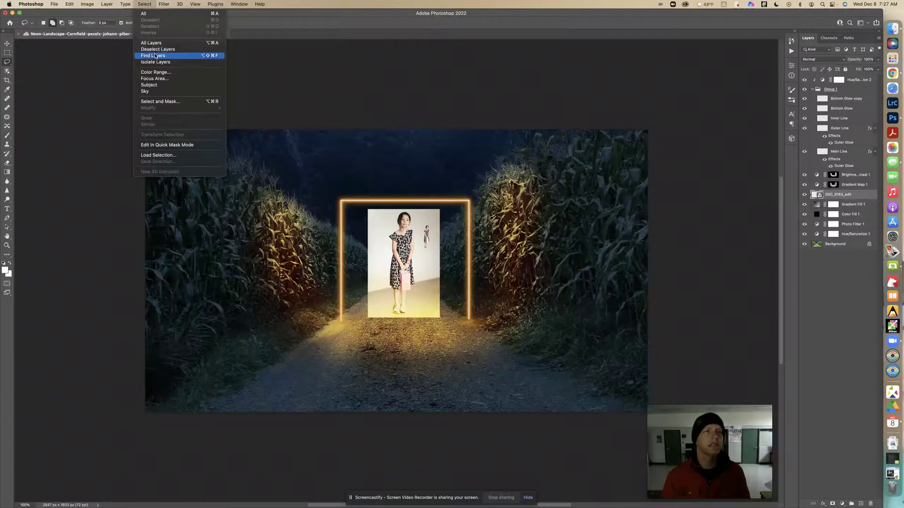
click(148, 85)
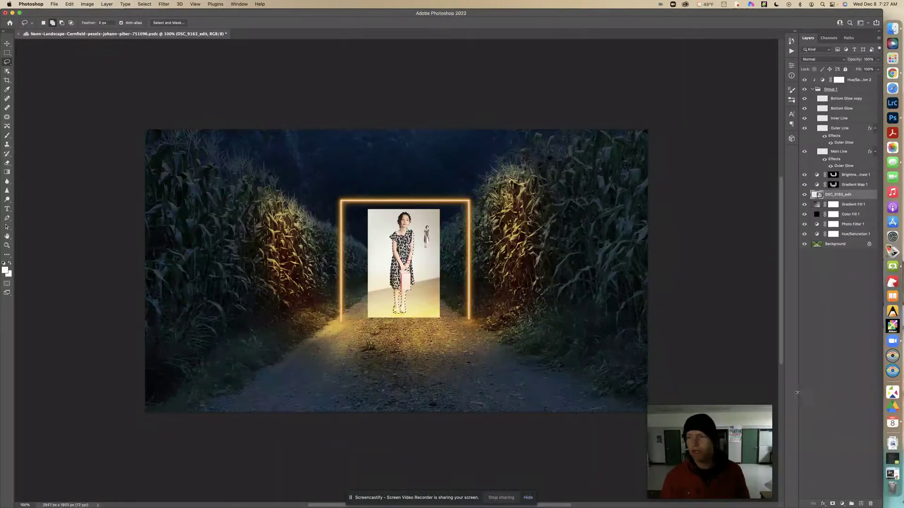
click(832, 505)
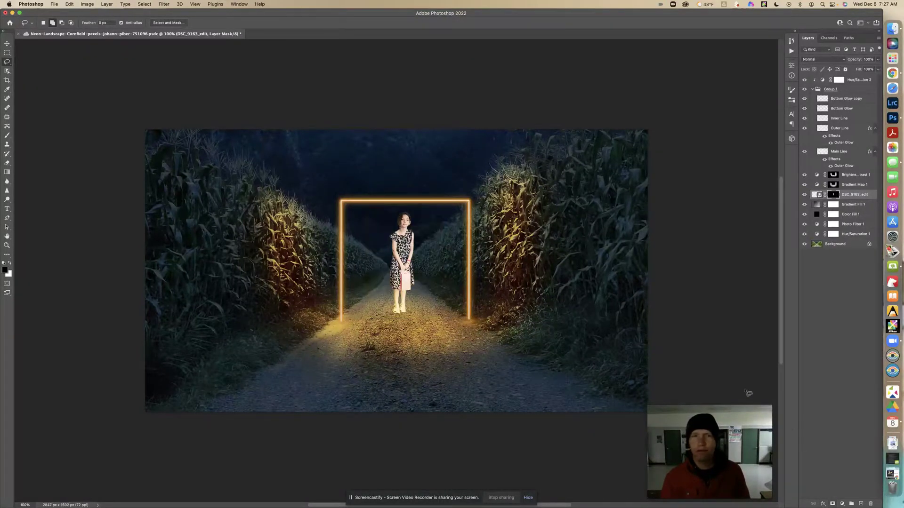